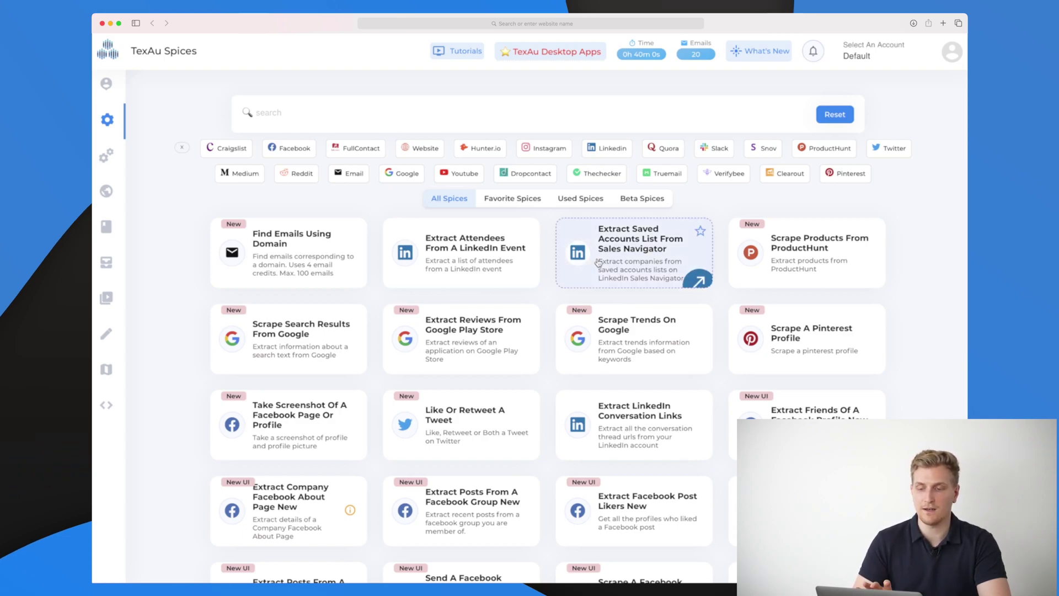
Scroll up and down the All Spices catalogue to browse its Google, Facebook, Pinterest and LinkedIn automations
scroll(521, 359, down, 2)
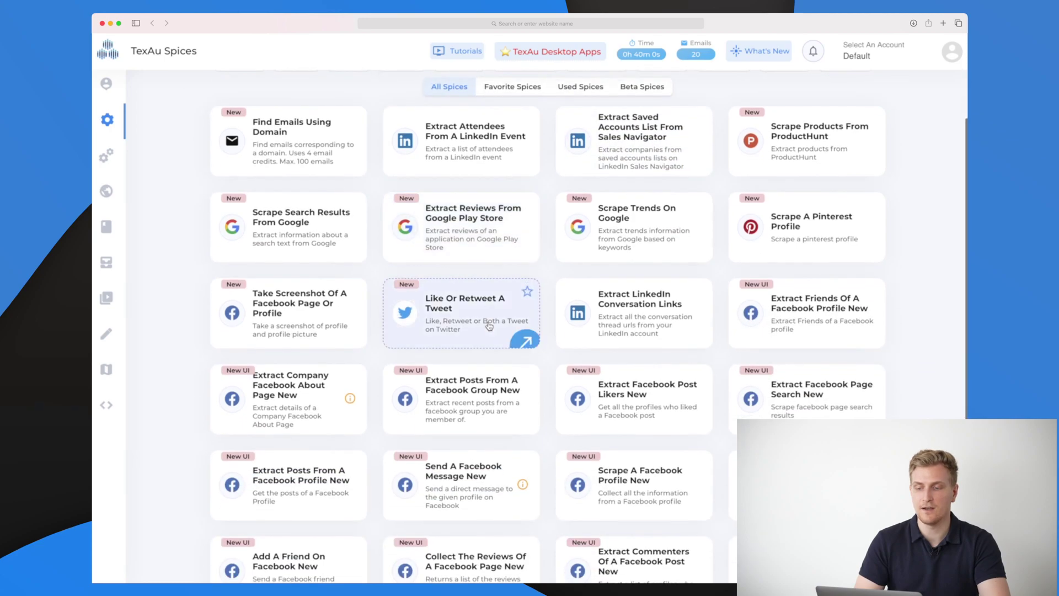
scroll(548, 326, up, 1)
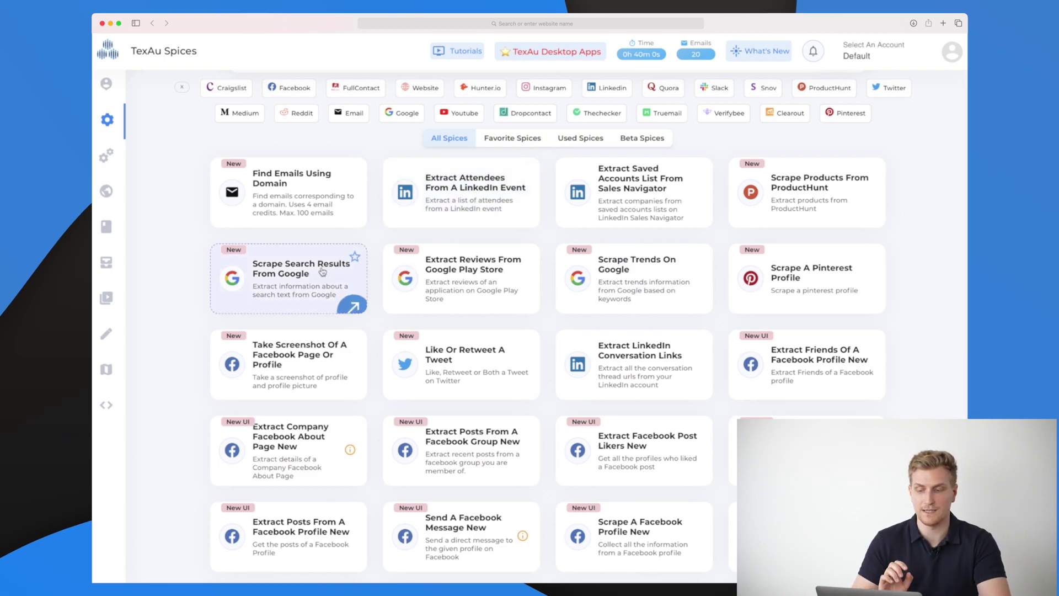
scroll(322, 272, down, 5)
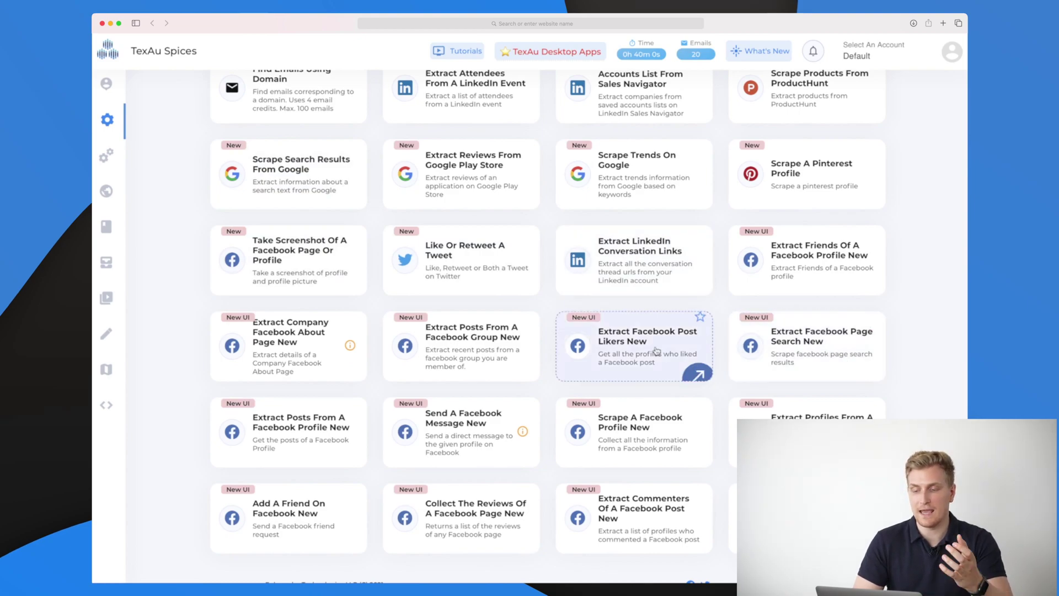
scroll(634, 356, down, 1)
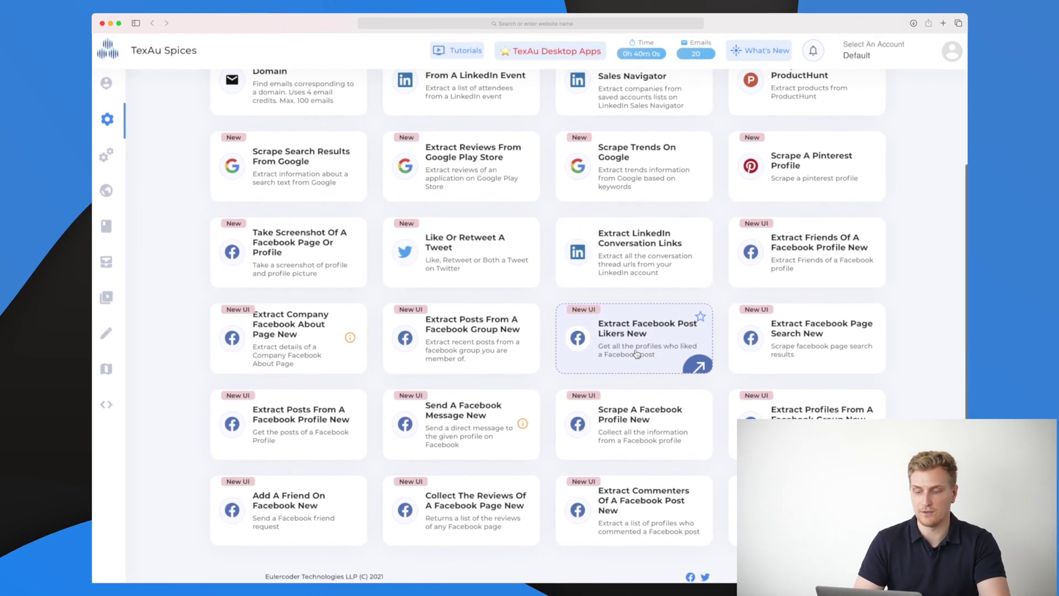
scroll(637, 354, up, 8)
scroll(637, 355, down, 10)
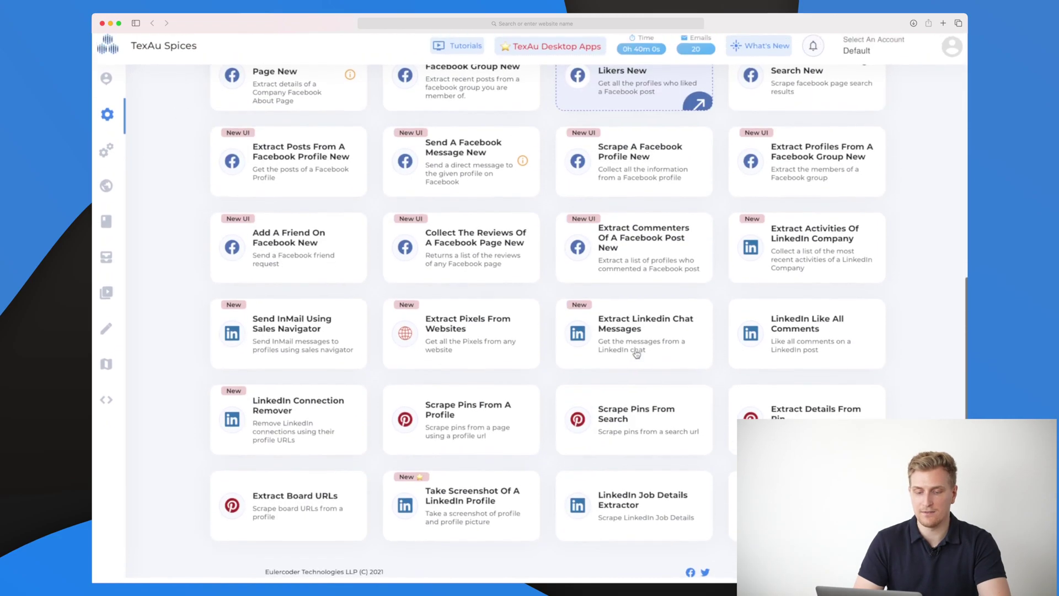
scroll(638, 354, up, 10)
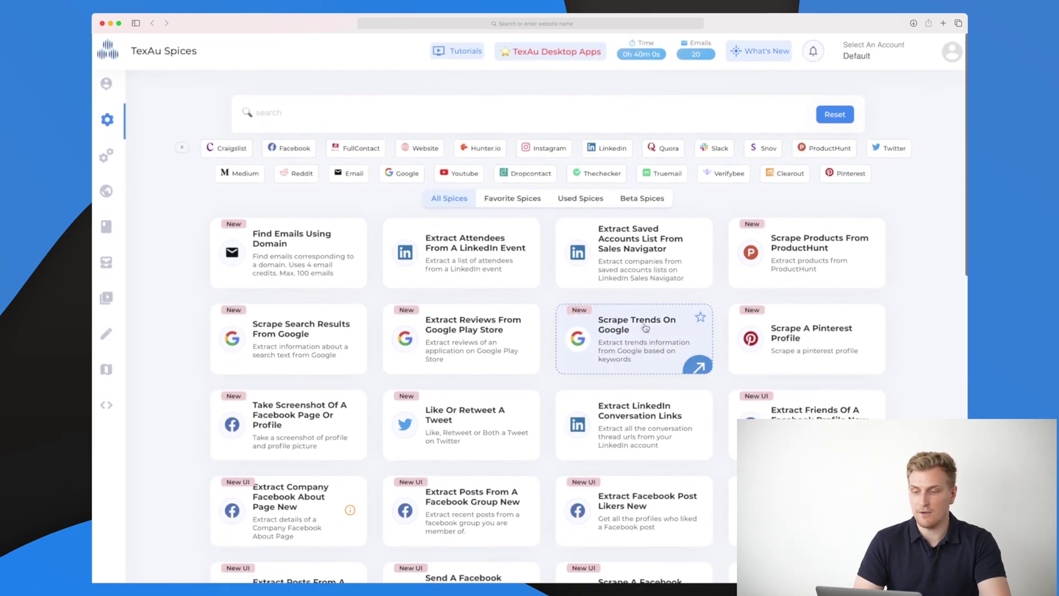
click(898, 154)
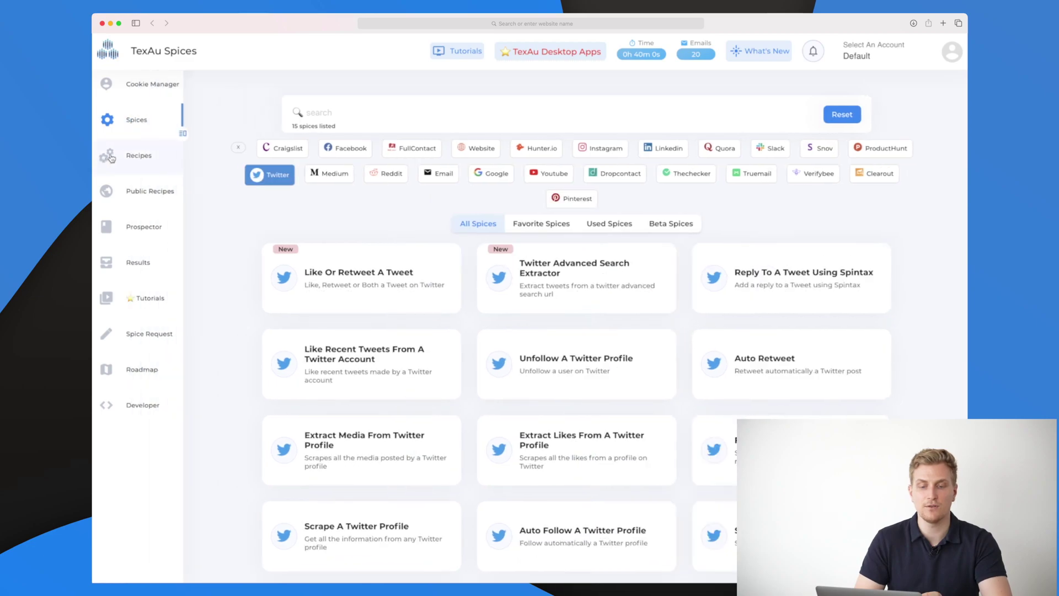
Go to the Recipes list and create a new Untitled Recipe
click(111, 157)
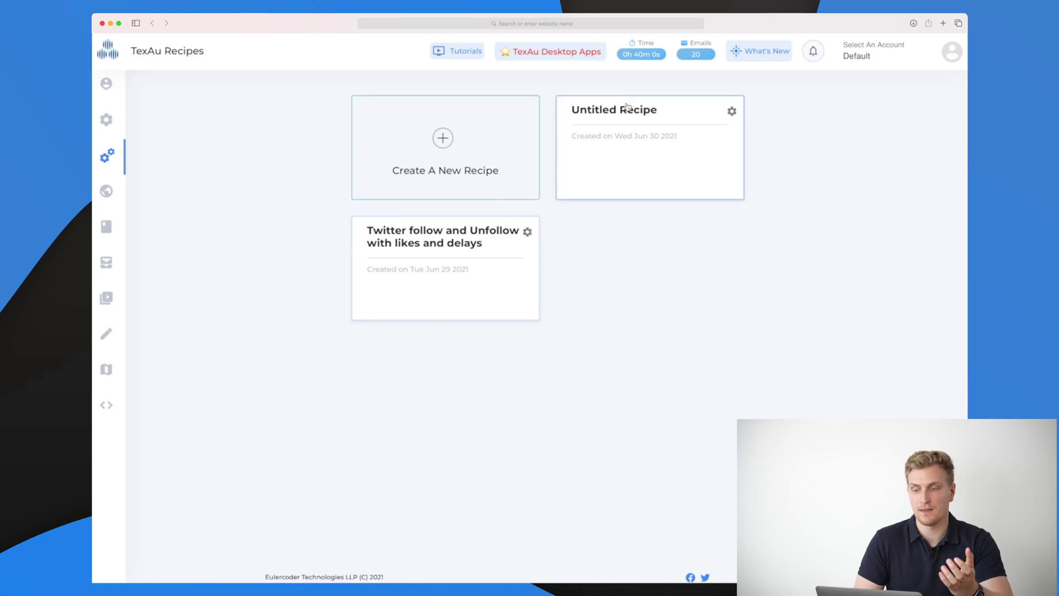
click(470, 143)
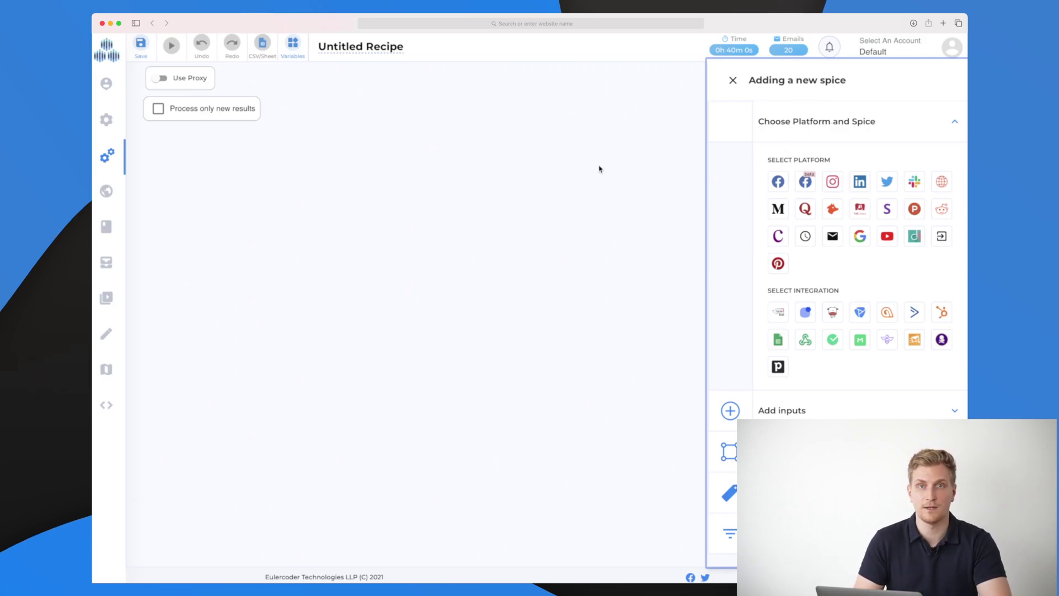
Browse the Public Recipes templates to the end, then go to the Prospector email finder
click(106, 191)
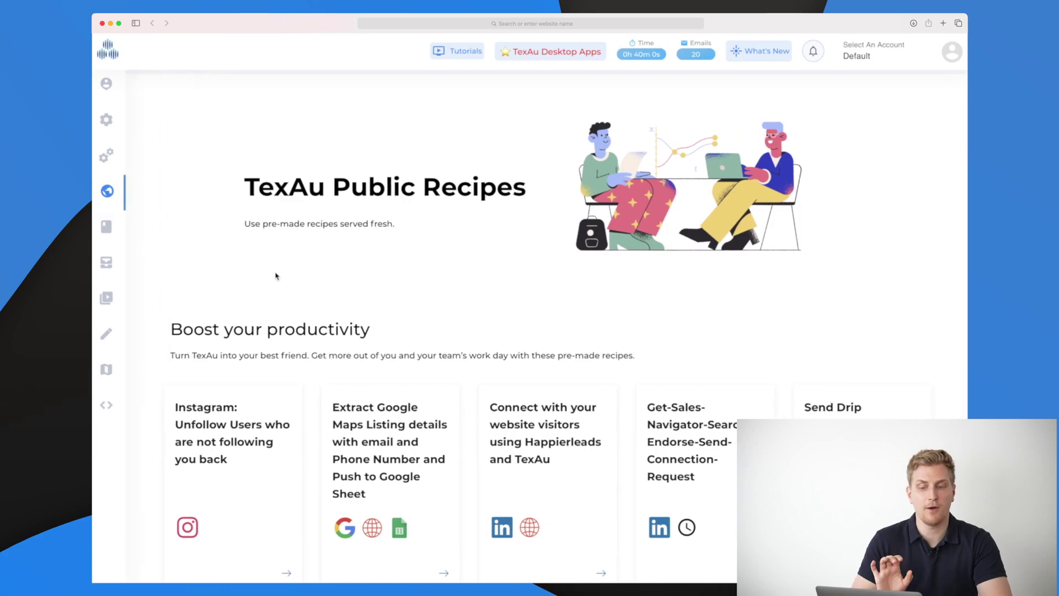
scroll(438, 171, down, 3)
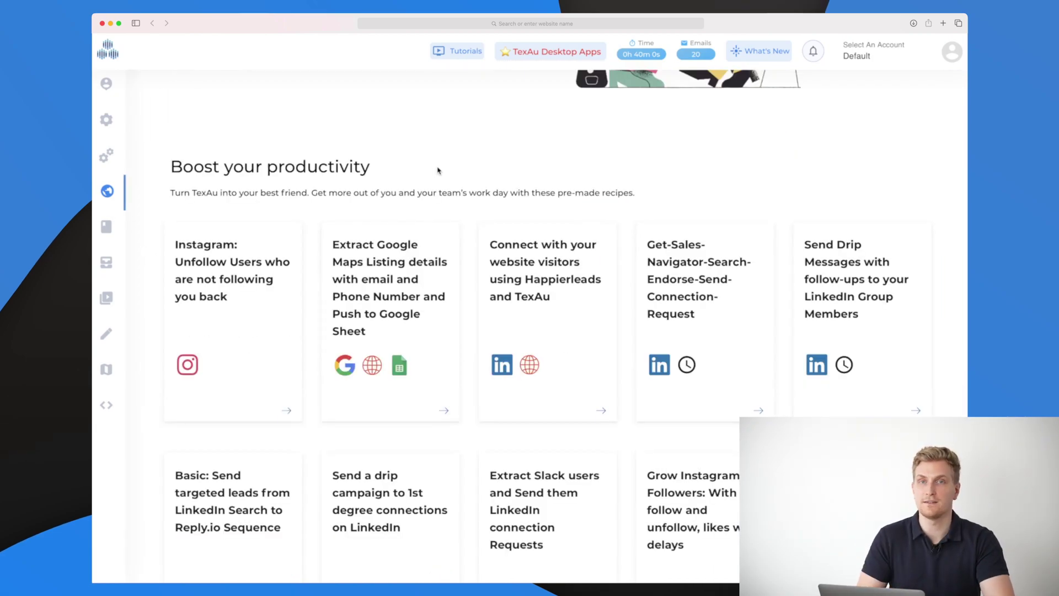
scroll(438, 171, down, 1)
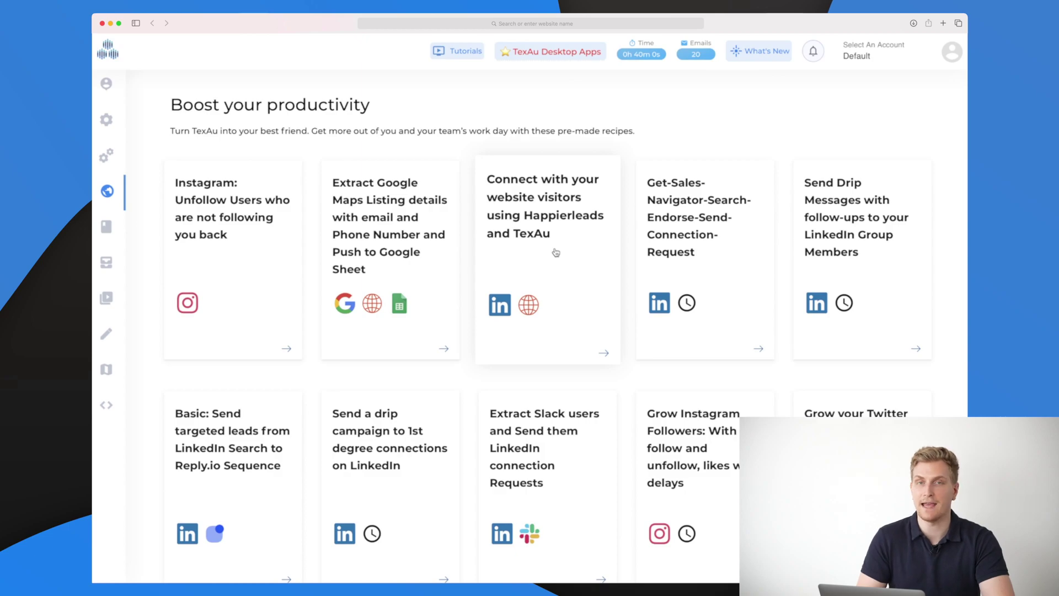
scroll(555, 253, down, 3)
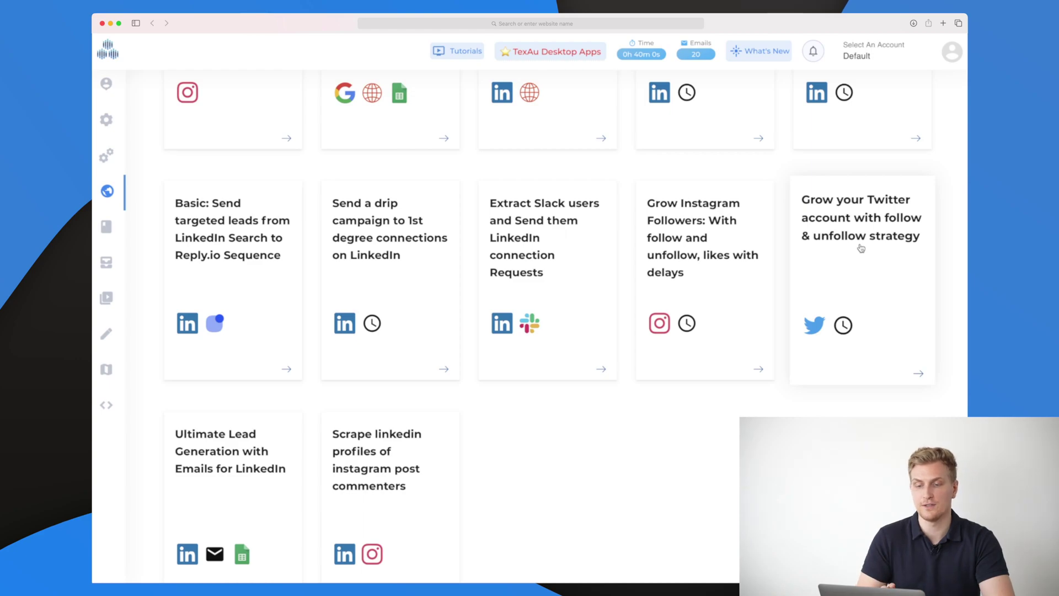
scroll(186, 132, up, 4)
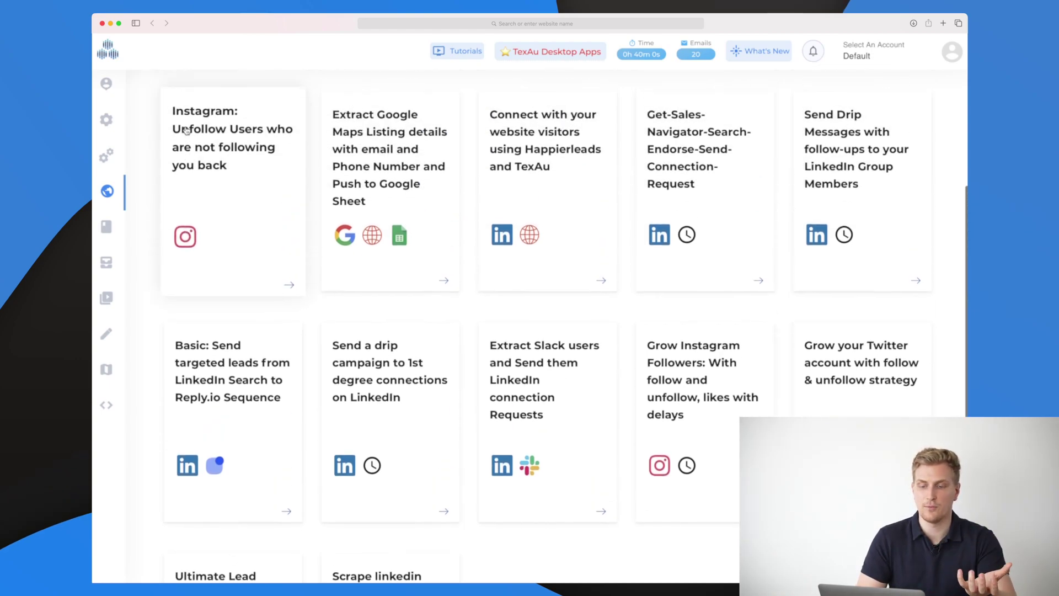
scroll(186, 132, down, 5)
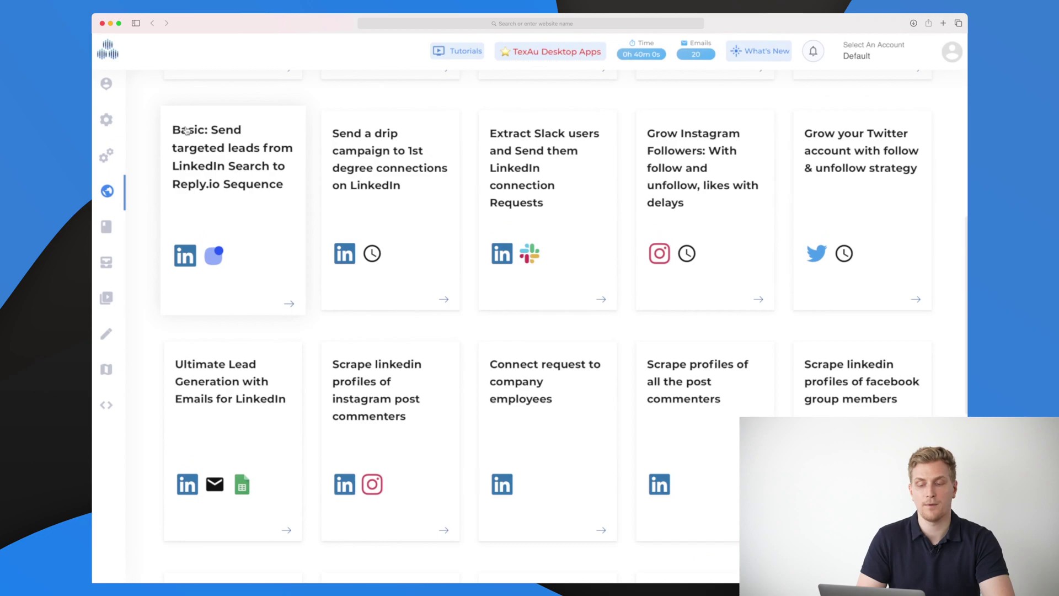
scroll(187, 130, down, 8)
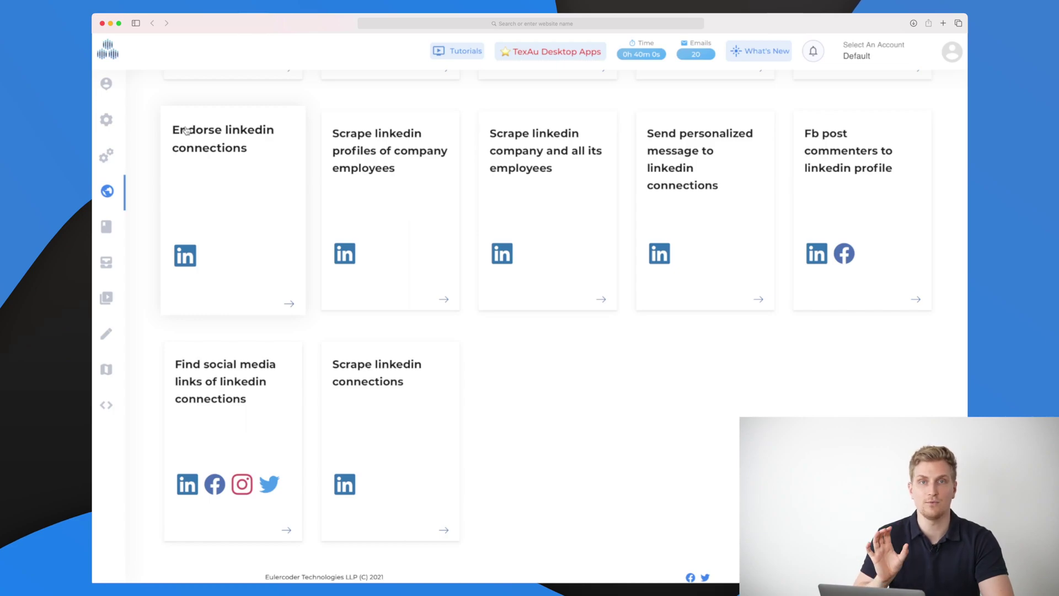
click(122, 227)
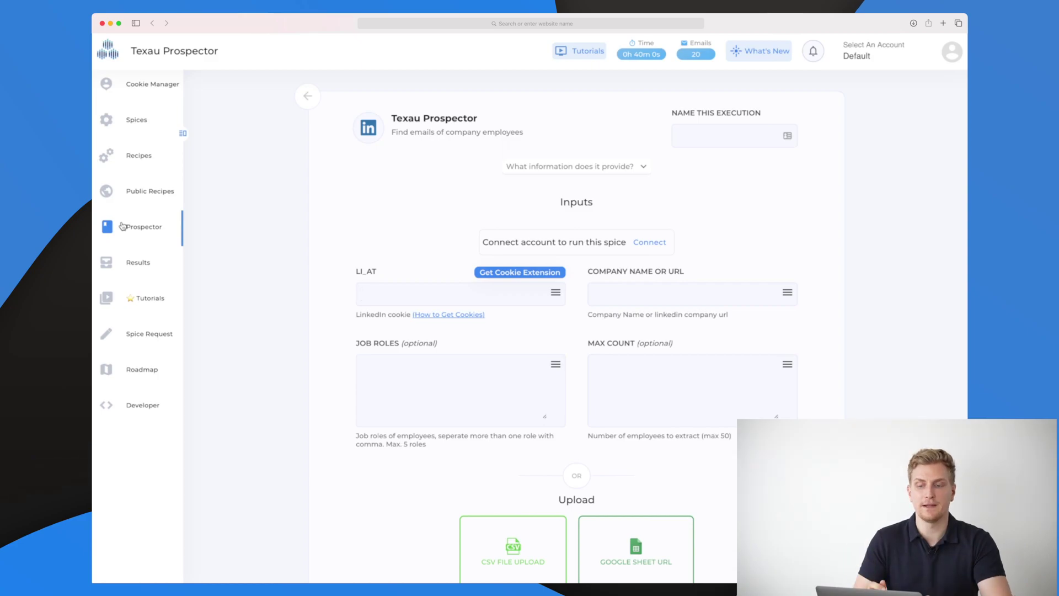
Look over the Prospector form's fields, then go to the Results page
scroll(373, 206, down, 1)
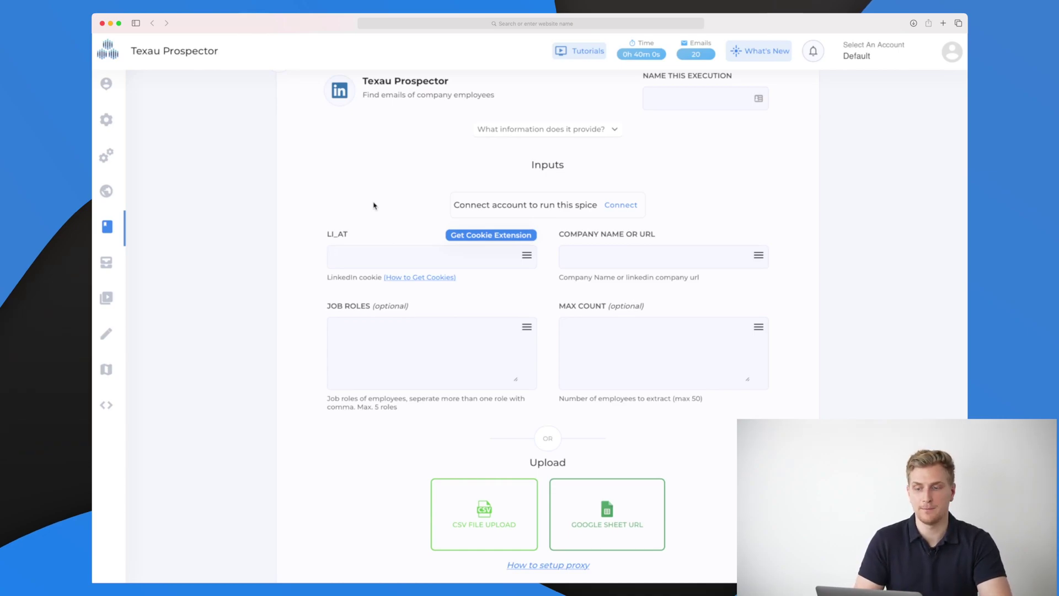
scroll(373, 206, down, 3)
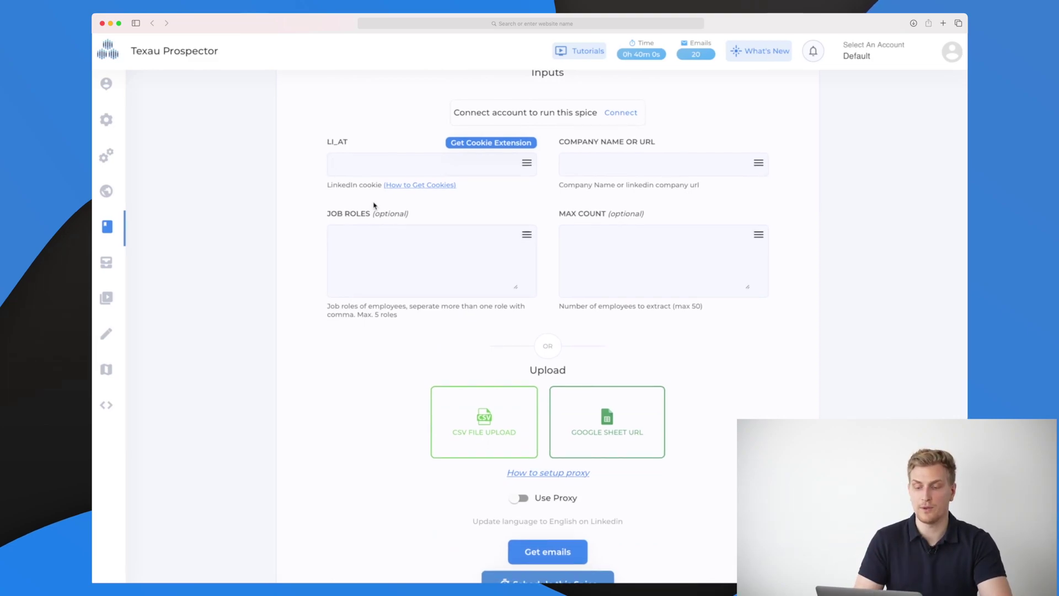
scroll(374, 206, down, 2)
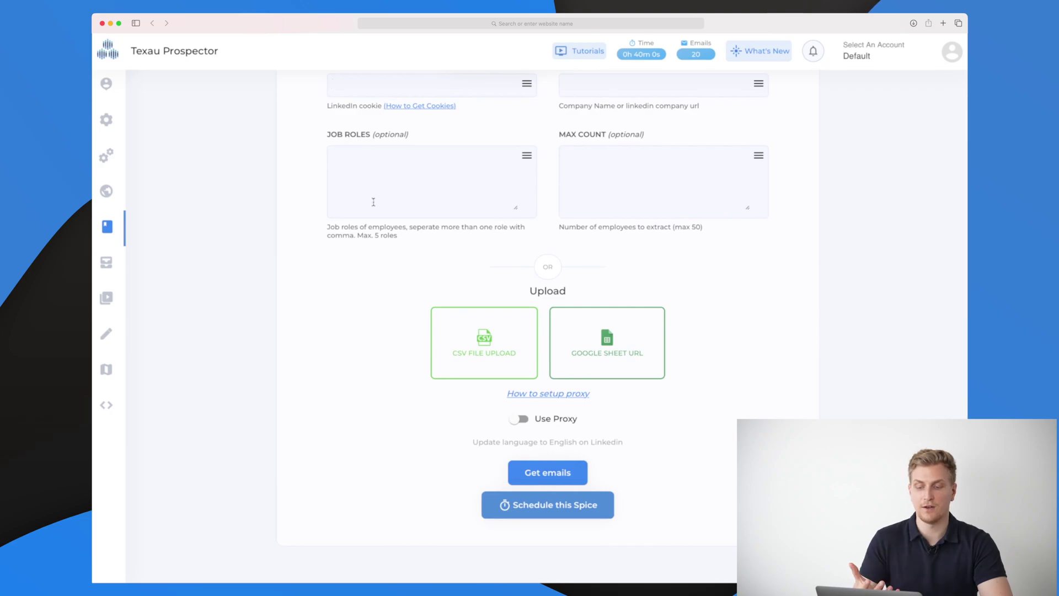
click(121, 263)
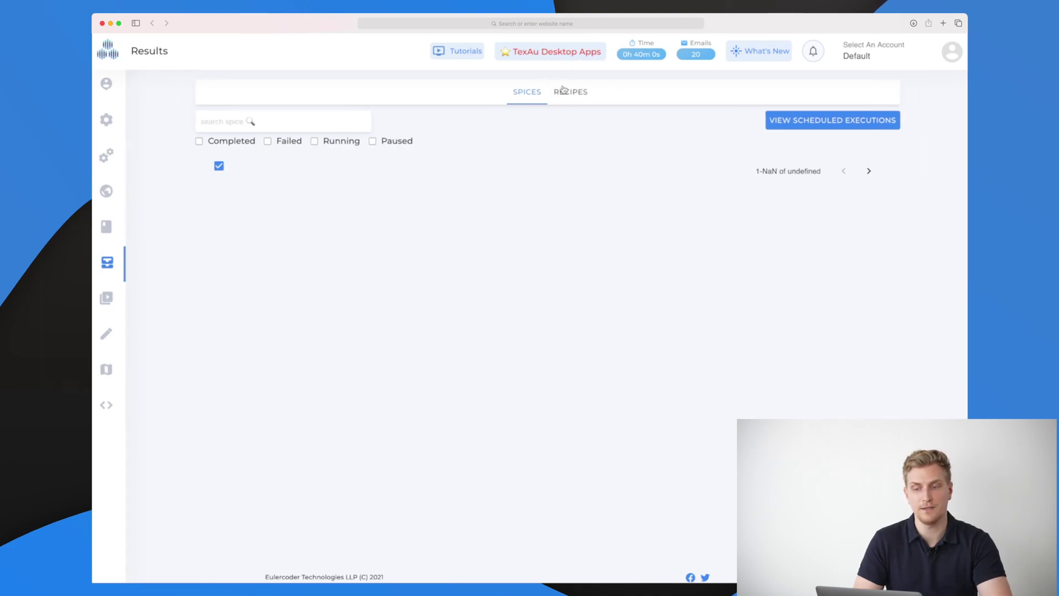
Switch Results to recipe runs, view the older Twitter recipe's output, then go to Tutorials
click(565, 90)
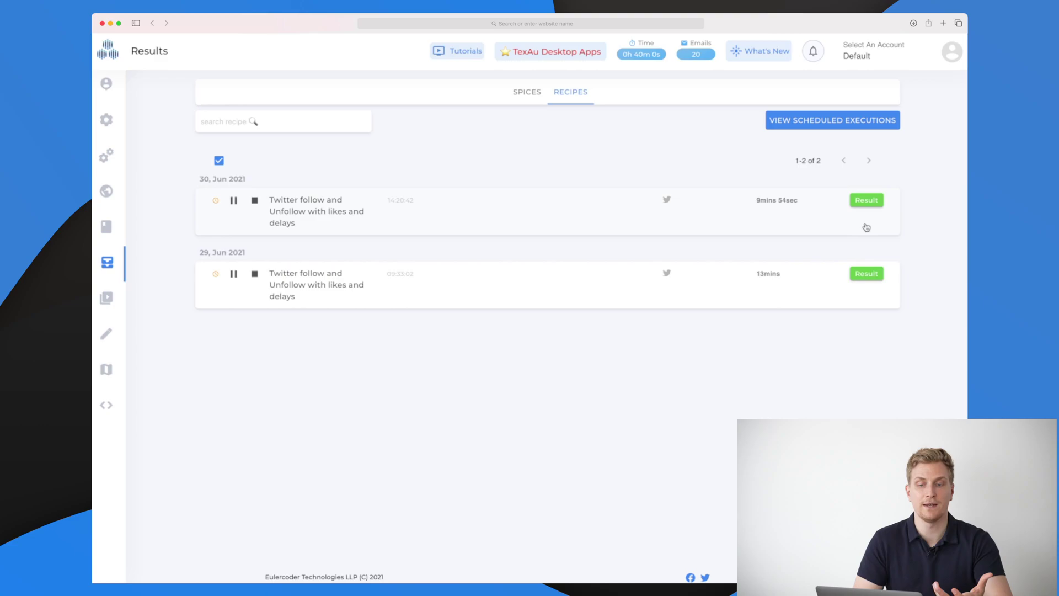
click(871, 281)
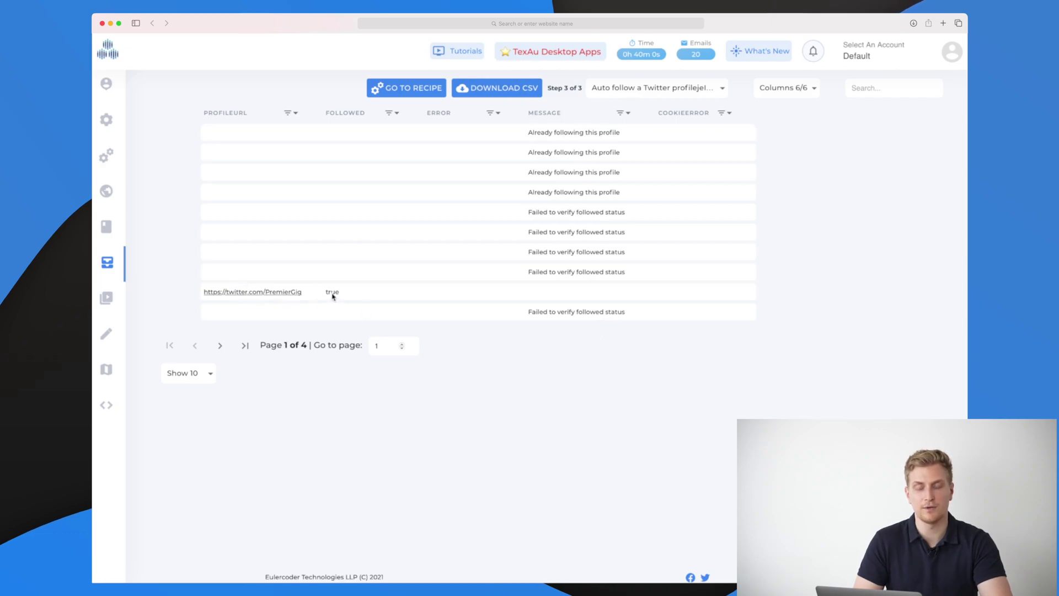
click(126, 299)
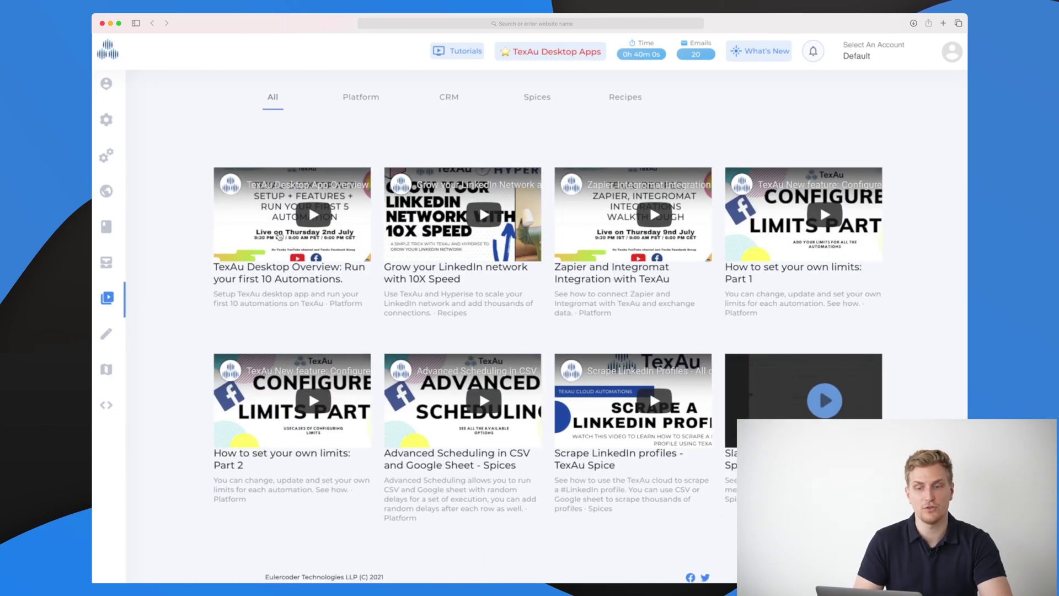
Filter tutorials by Platform, CRM, Spices and Recipes, then go to the Spice Request page
click(358, 100)
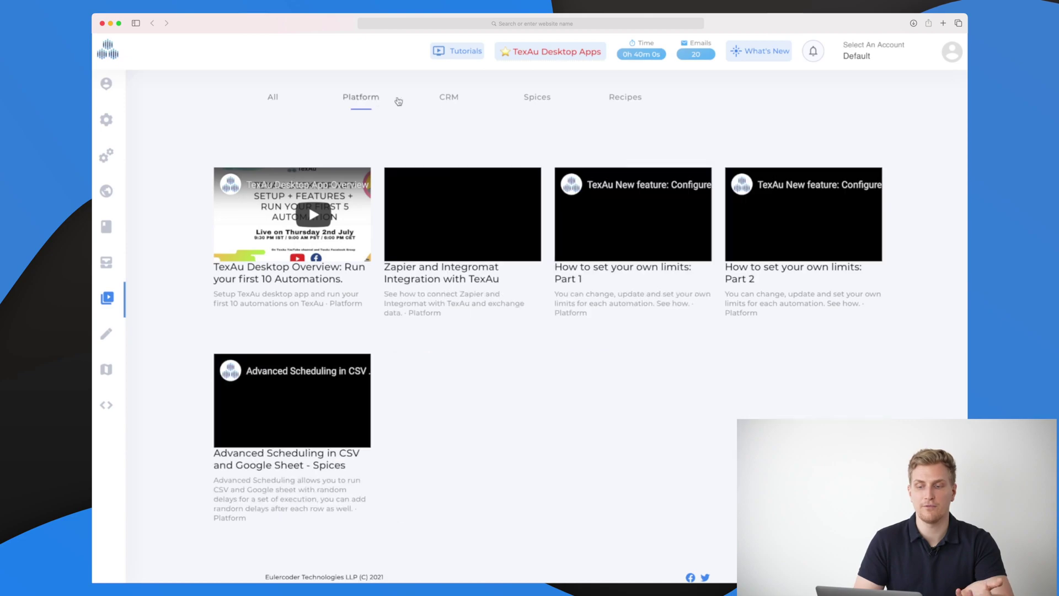
click(456, 101)
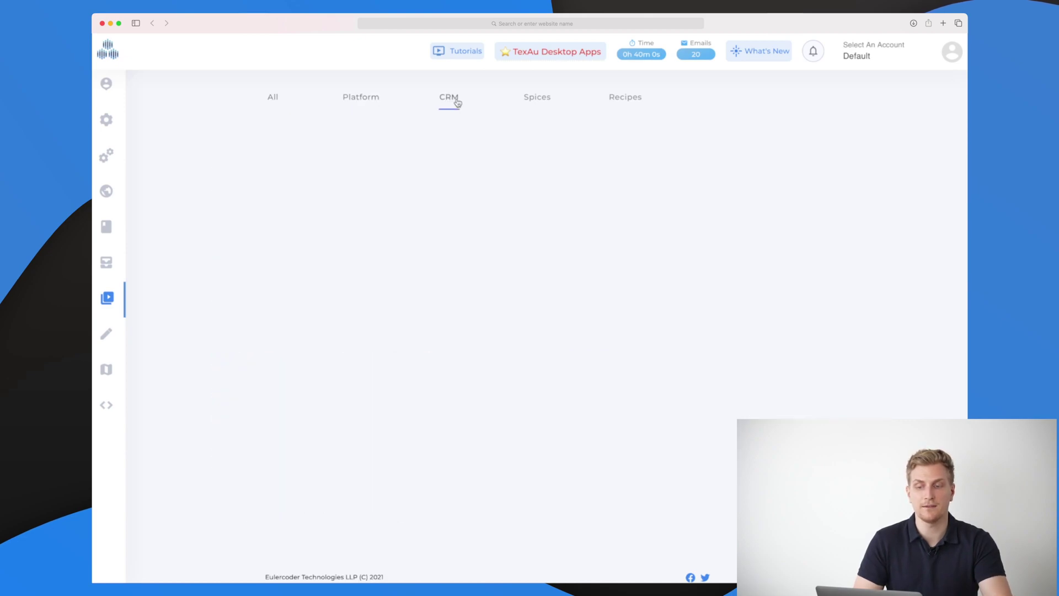
click(533, 95)
click(637, 105)
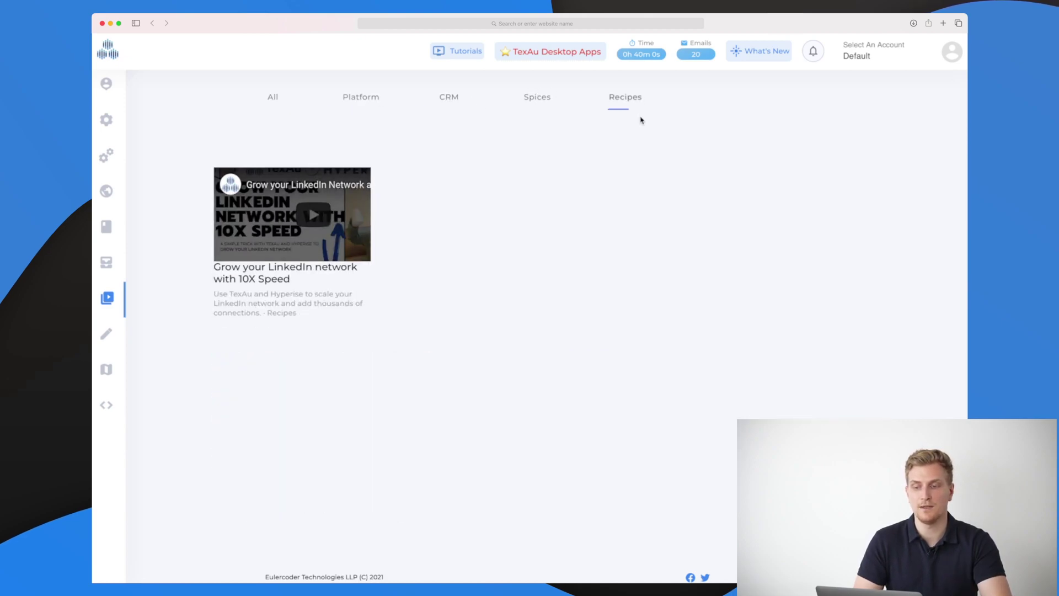
click(129, 333)
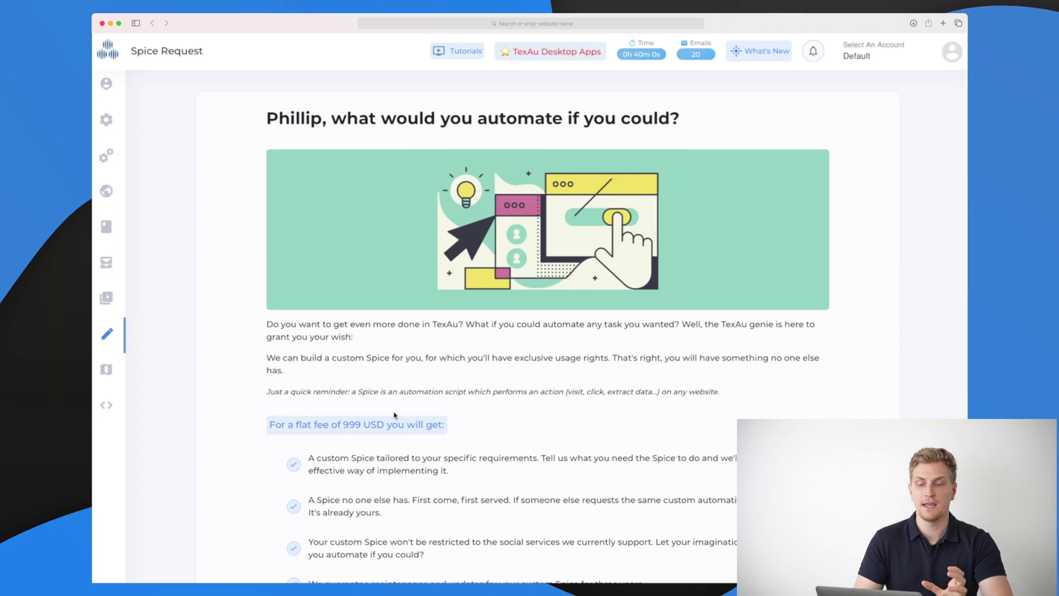
scroll(394, 415, down, 3)
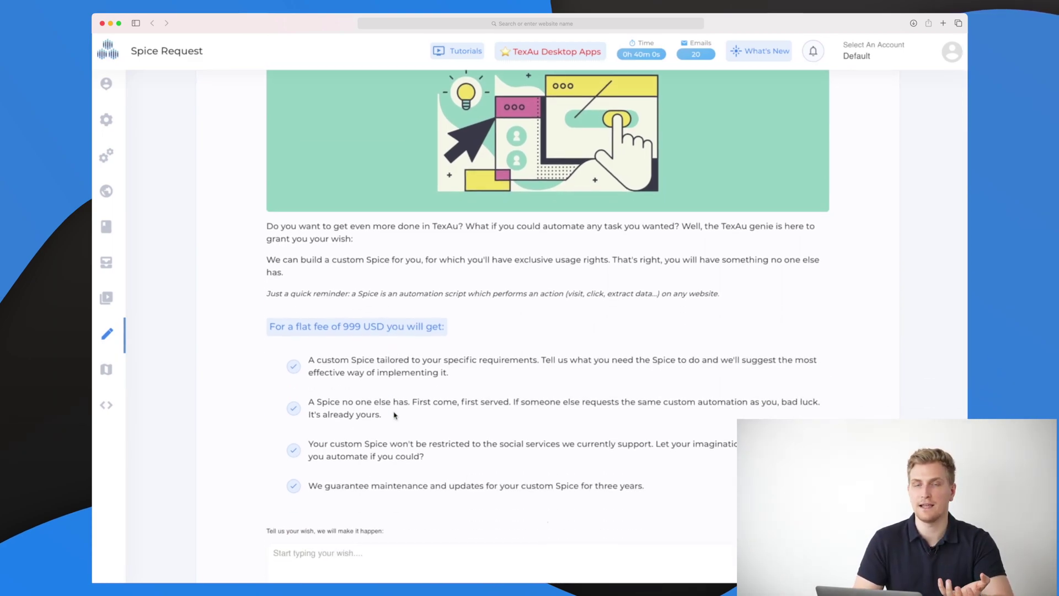
scroll(394, 415, down, 3)
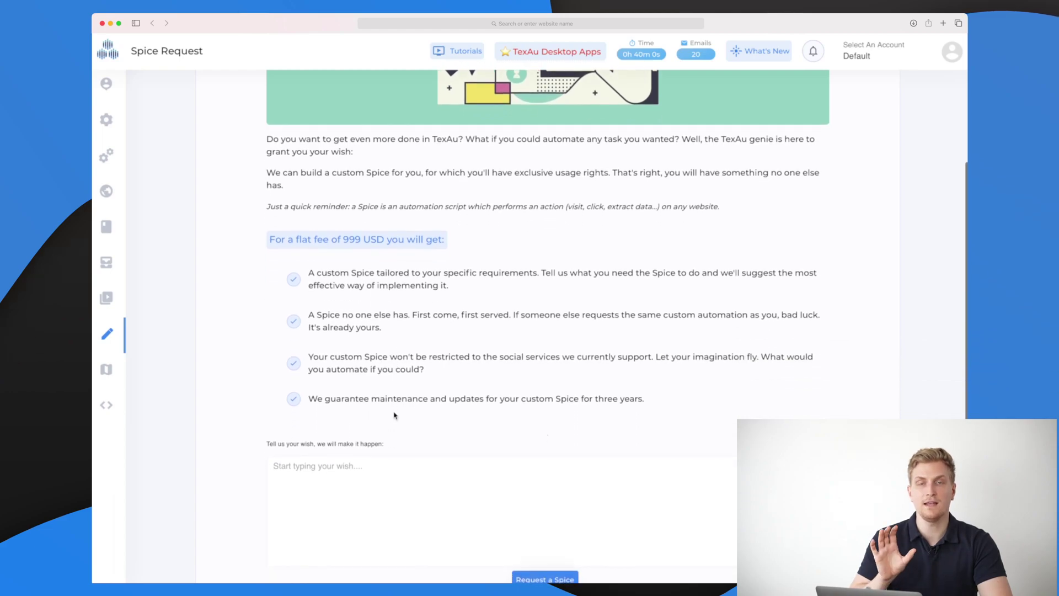
scroll(394, 415, down, 2)
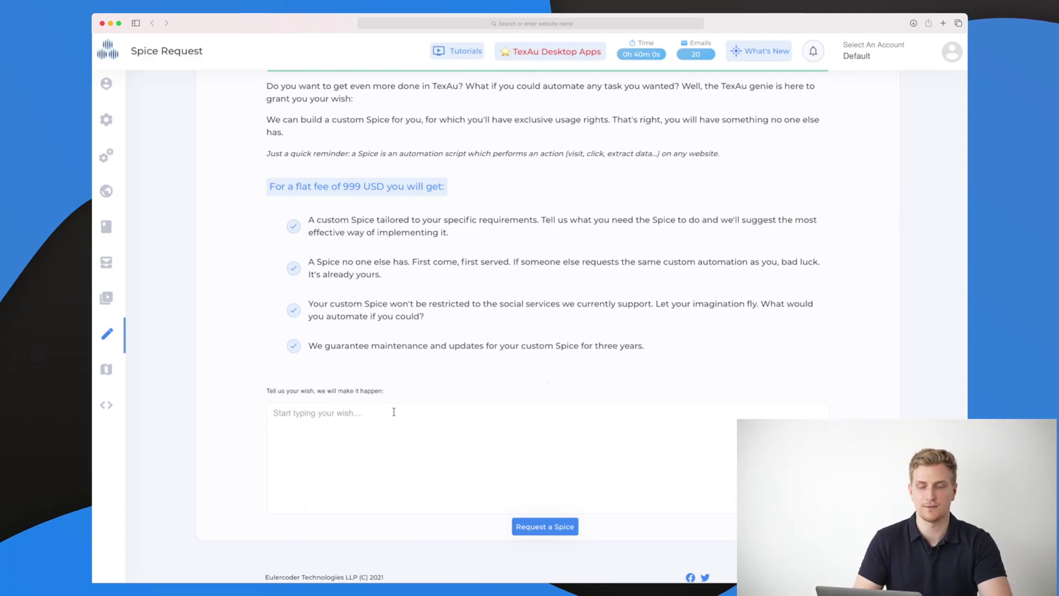
View the TexAu product roadmap, then the Developer API key page
click(119, 380)
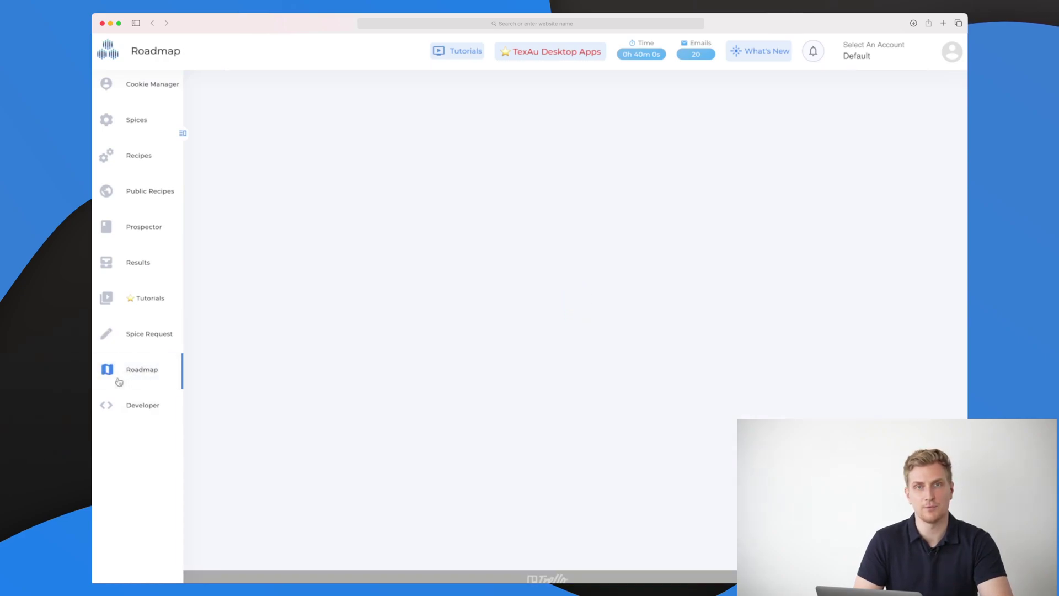
click(139, 412)
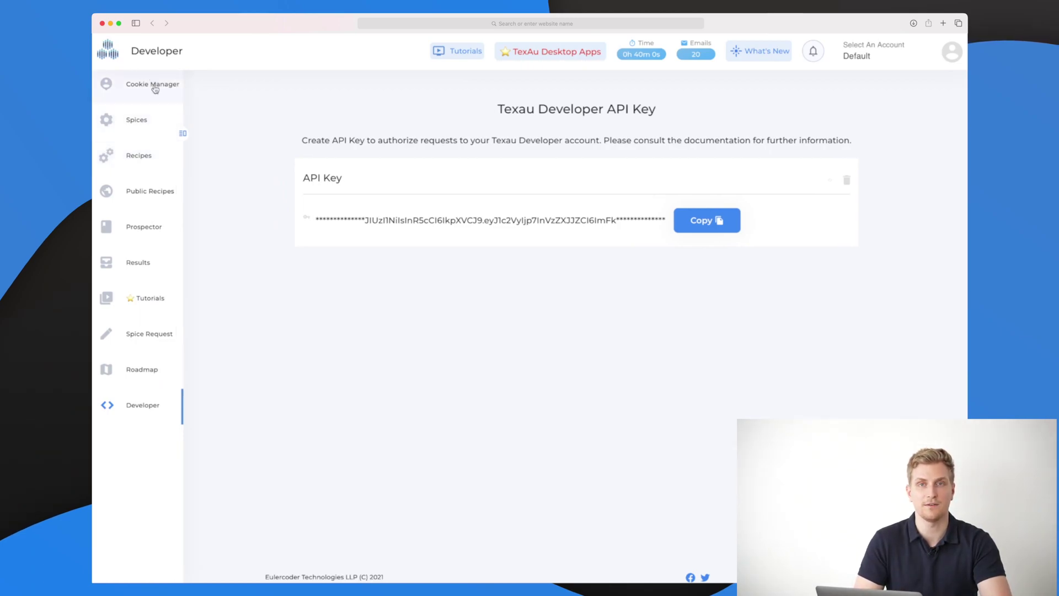
Browse the Cookie Manager's cookie cards, then return to the Recipes list
click(155, 89)
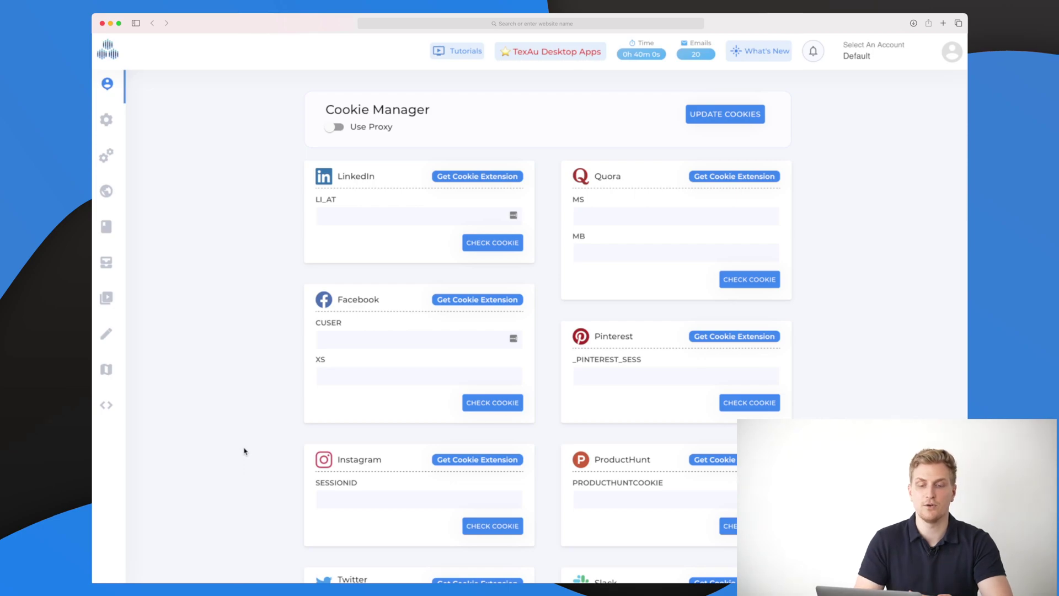
scroll(260, 437, down, 4)
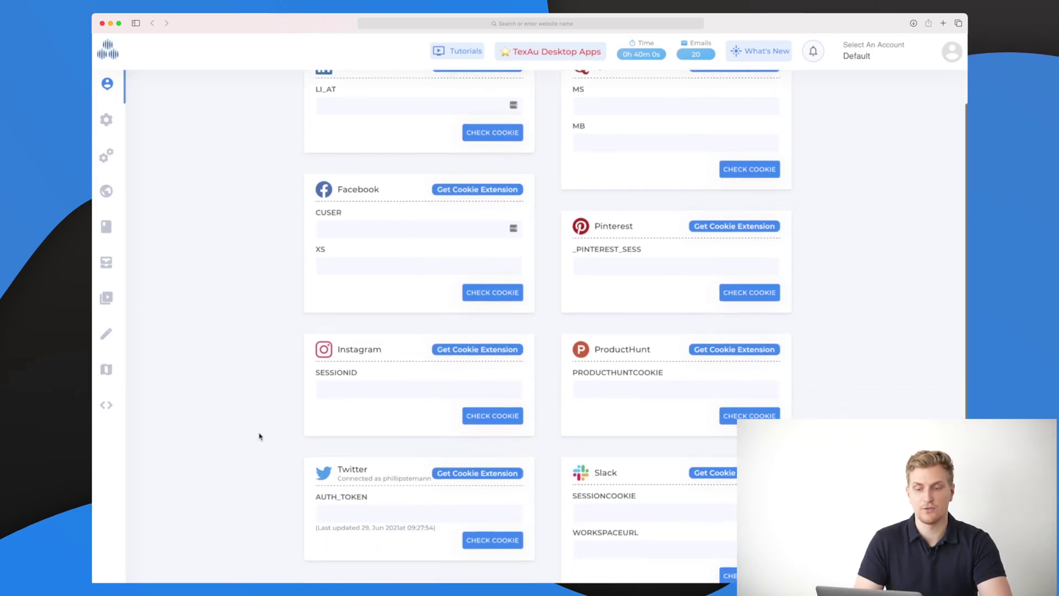
scroll(259, 437, down, 3)
scroll(260, 437, down, 2)
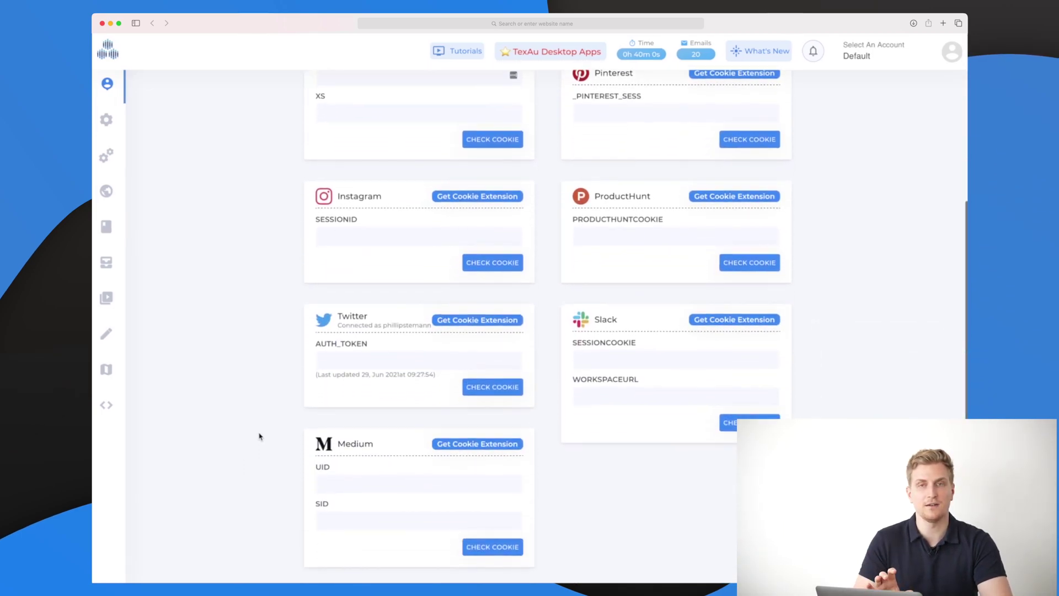
scroll(260, 437, up, 2)
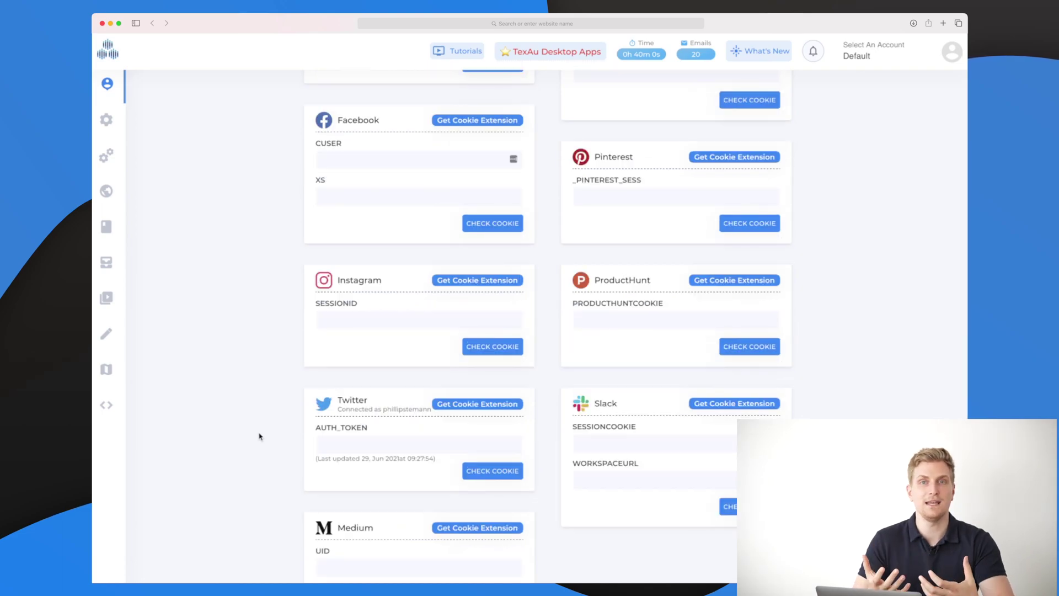
scroll(260, 437, up, 5)
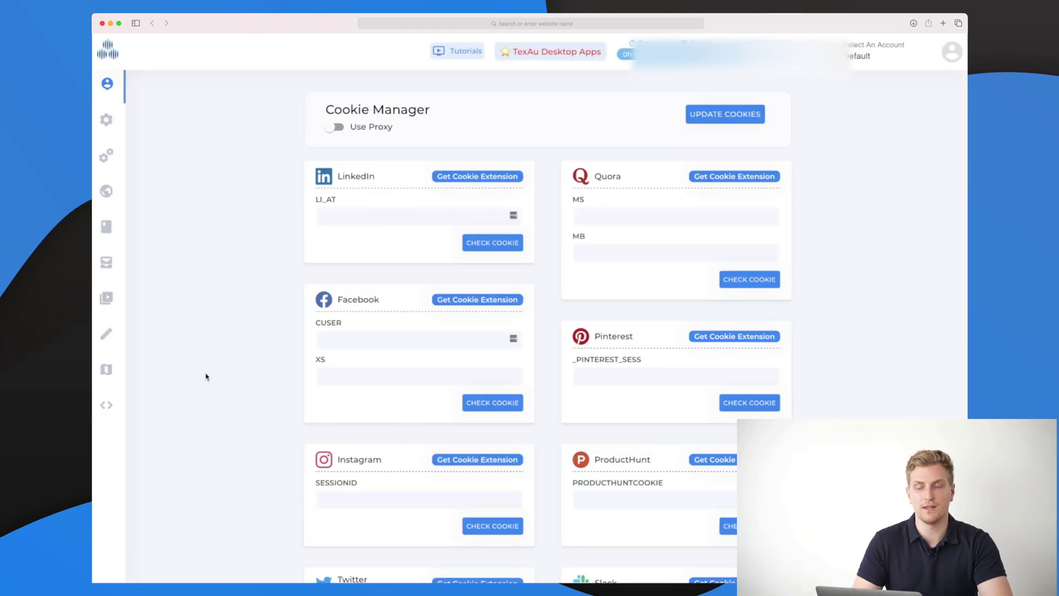
scroll(206, 375, down, 1)
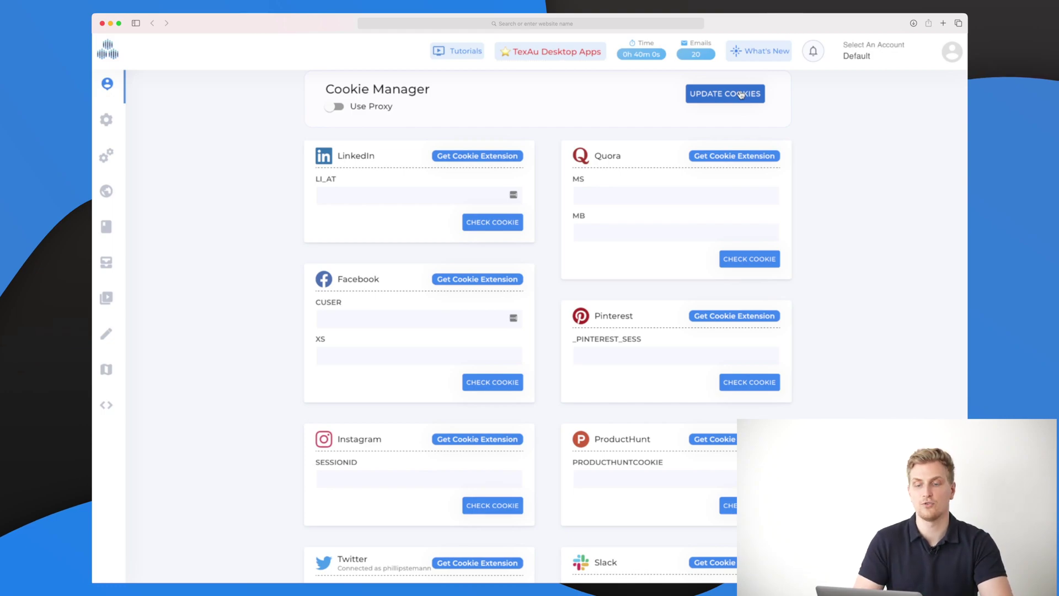
click(107, 156)
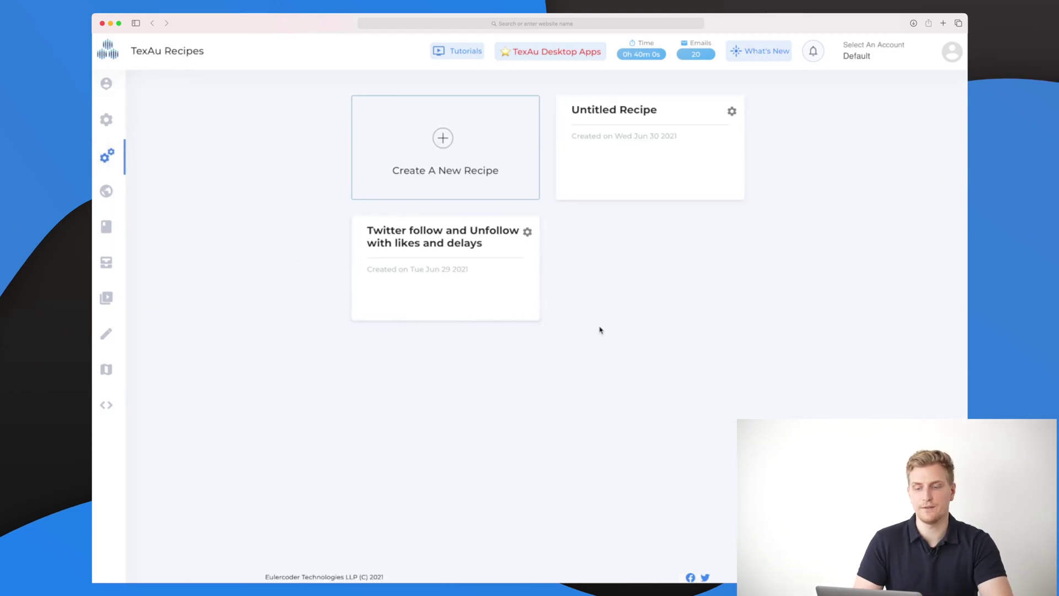
Open the Twitter follow and Unfollow recipe and inspect its Extract followers, Auto follow and 4 Day delay steps
click(459, 244)
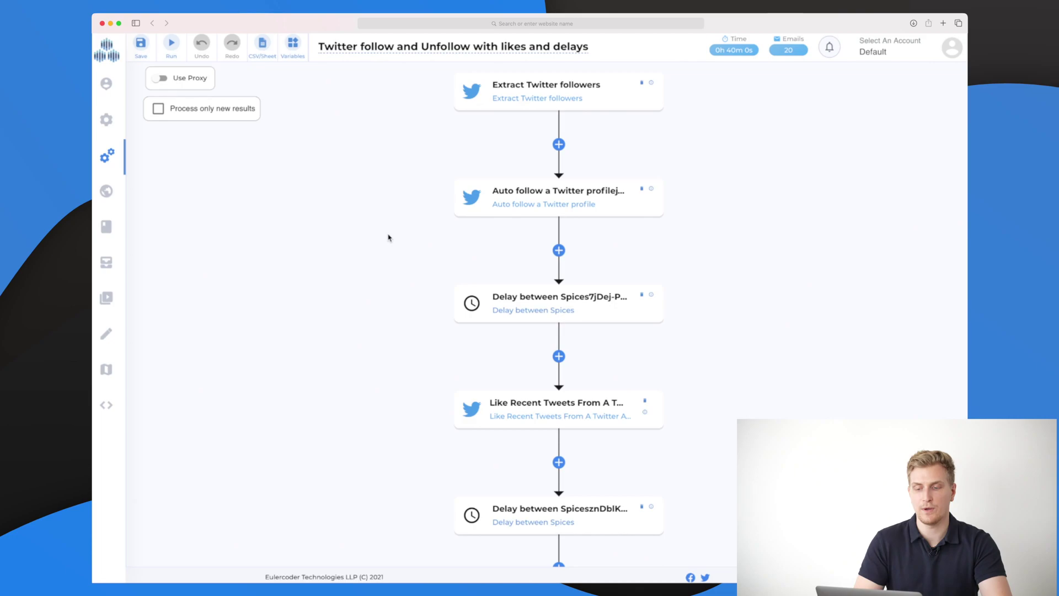
scroll(389, 238, down, 2)
scroll(388, 238, up, 2)
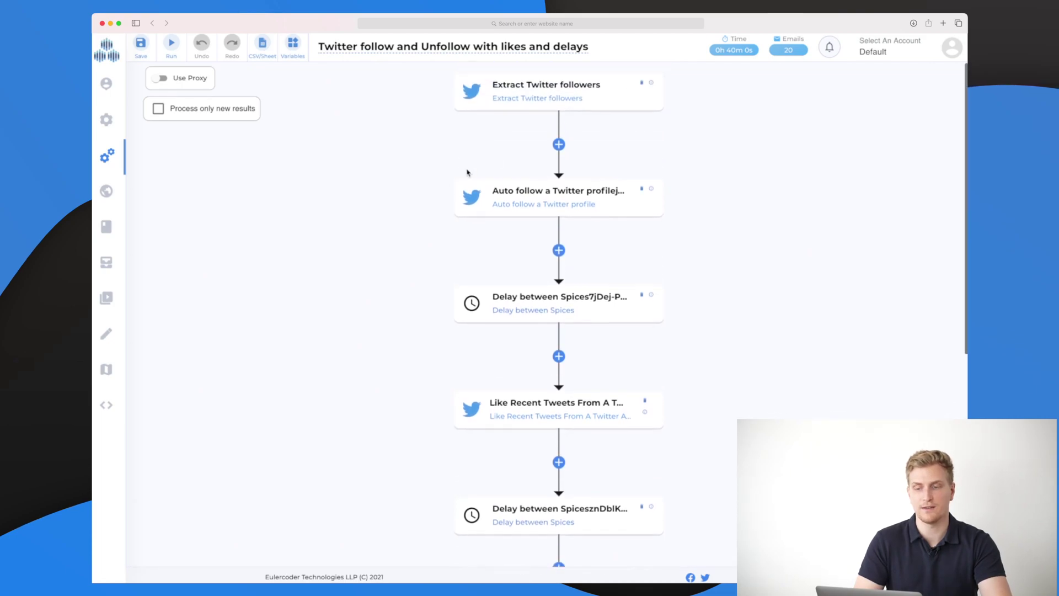
click(554, 91)
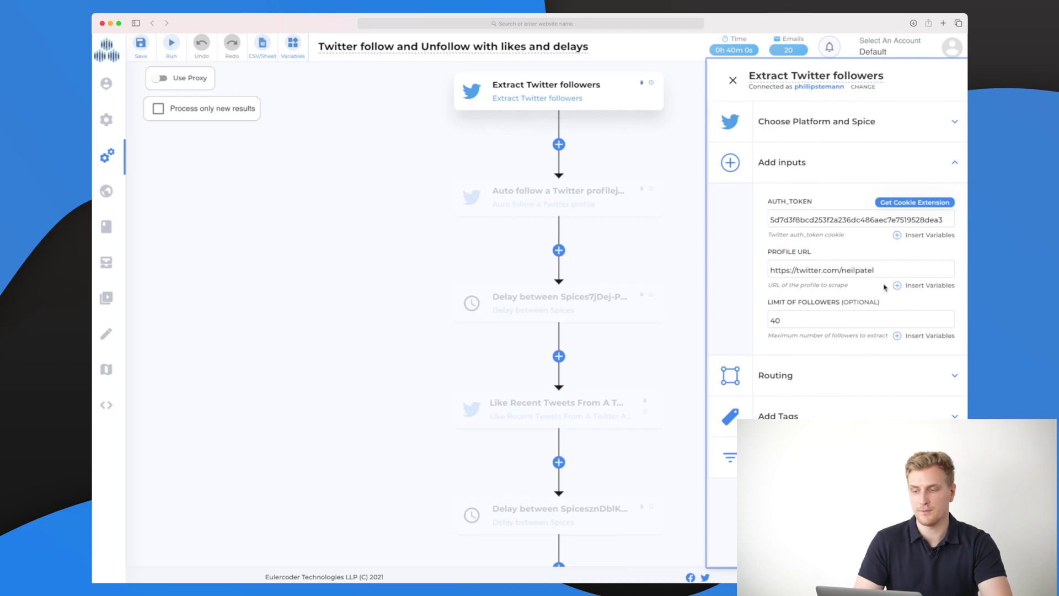
drag(888, 270, 843, 272)
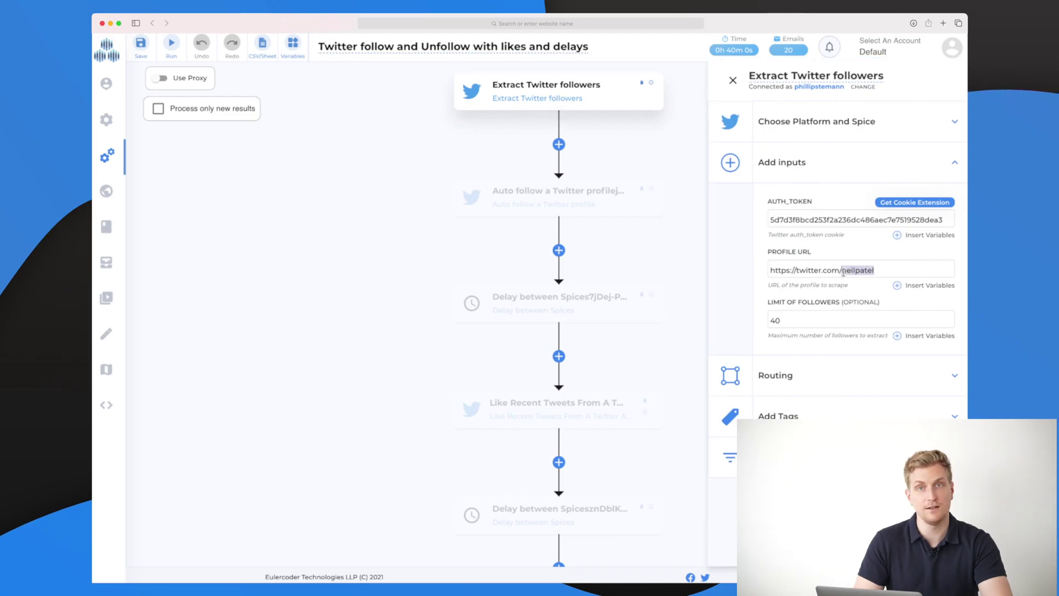
click(562, 197)
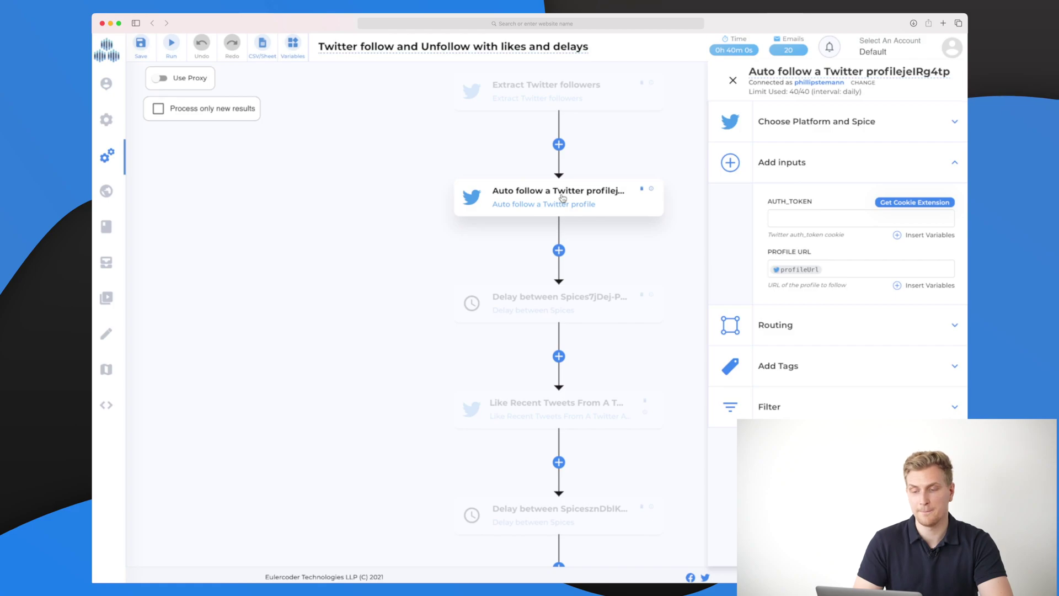
click(578, 299)
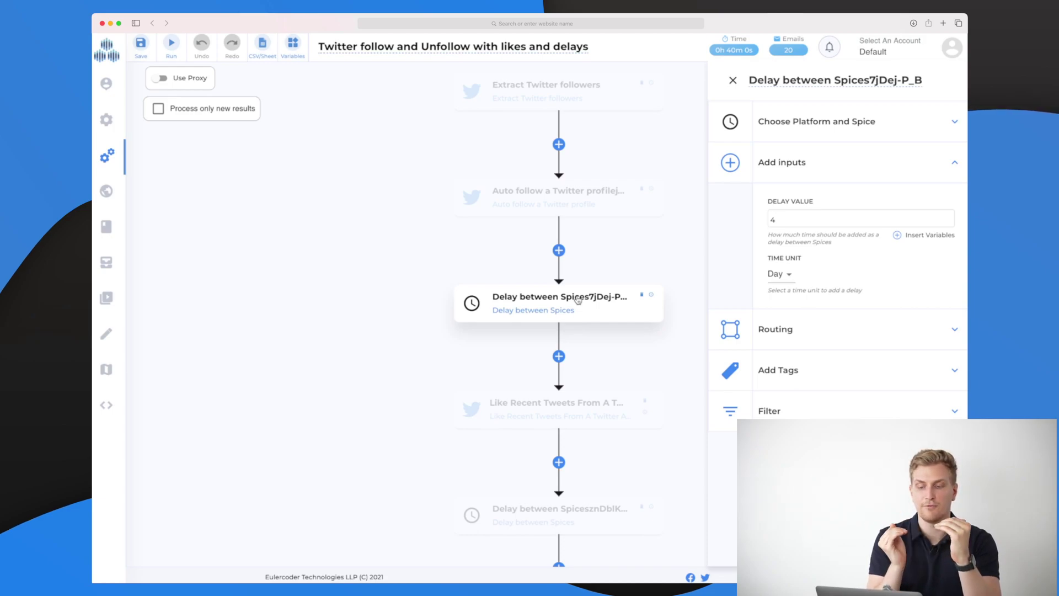
Inspect the Like Recent Tweets, 4 Day delay and Unfollow steps in turn, then return to the top
click(574, 413)
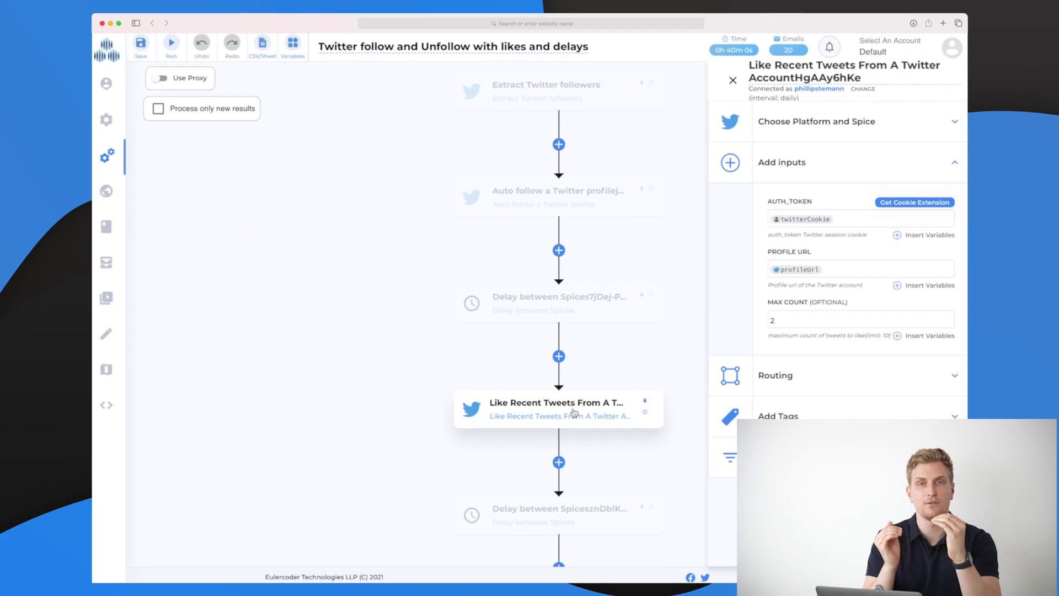
scroll(571, 430, down, 3)
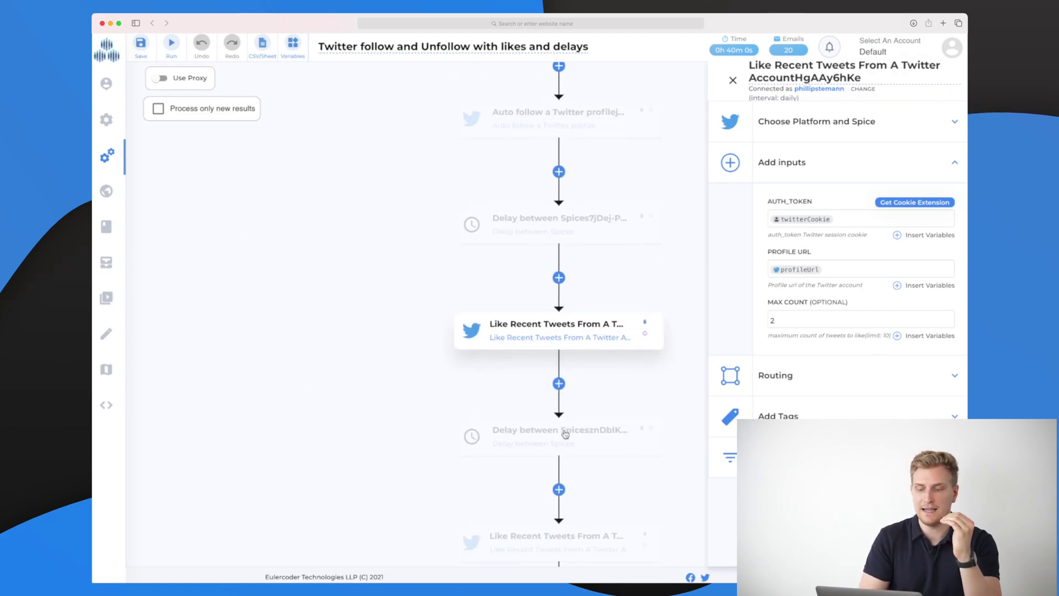
click(563, 449)
scroll(563, 452, down, 2)
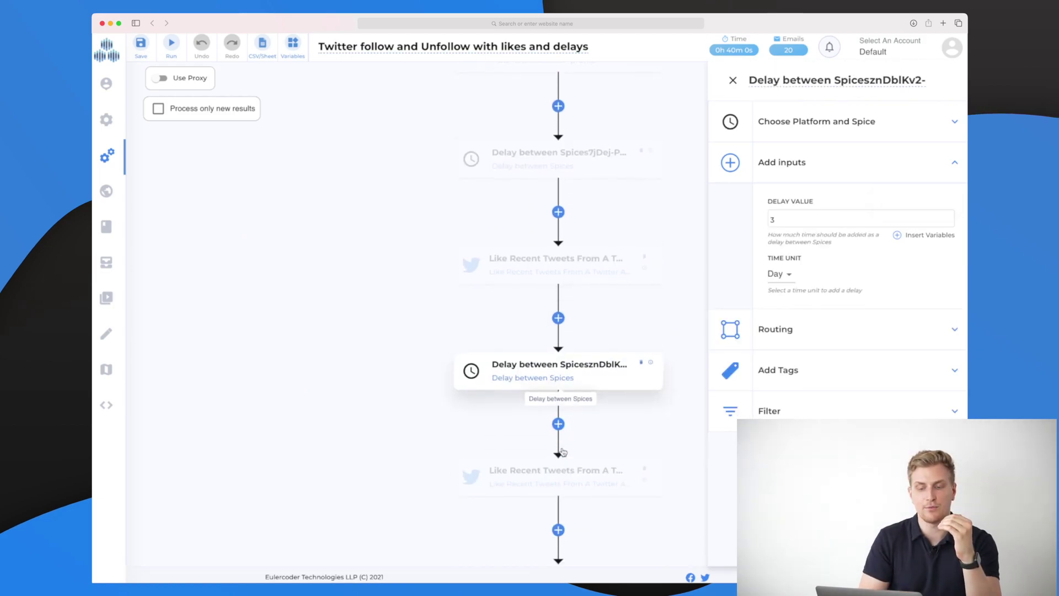
click(565, 479)
scroll(565, 479, down, 2)
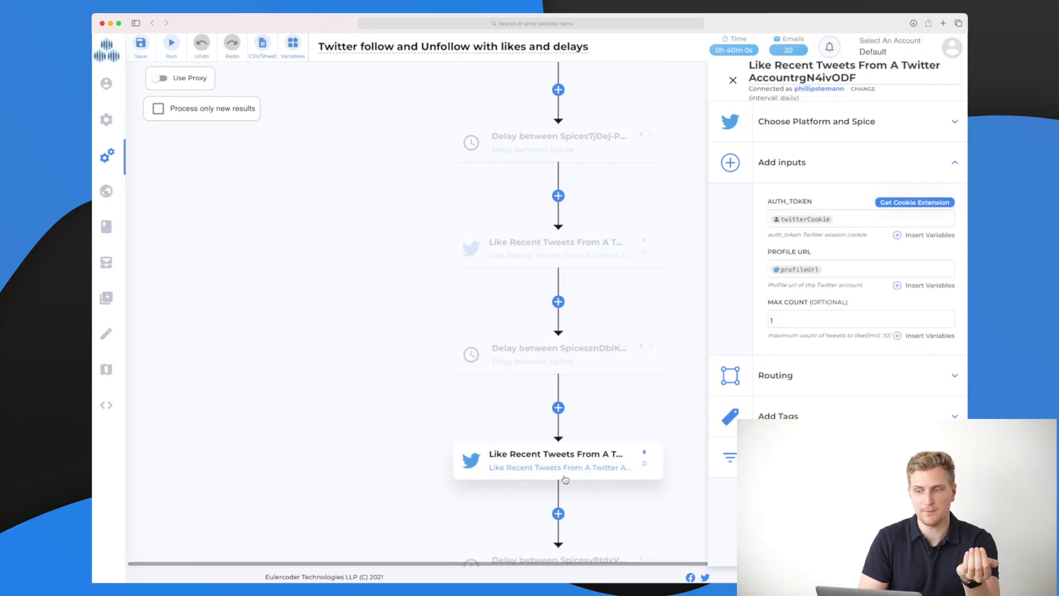
scroll(566, 479, down, 1)
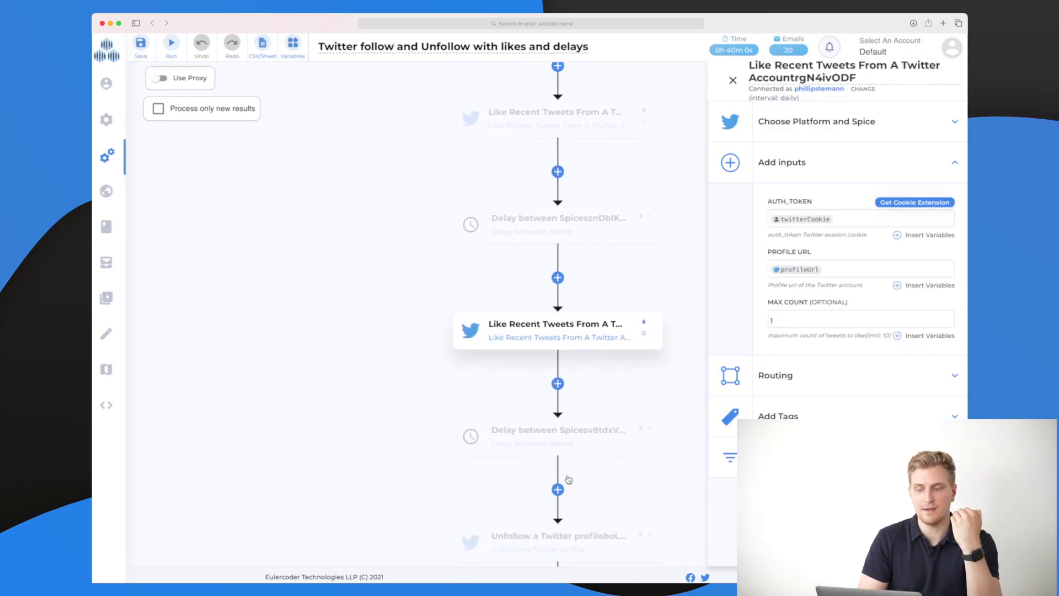
click(574, 433)
scroll(571, 436, down, 2)
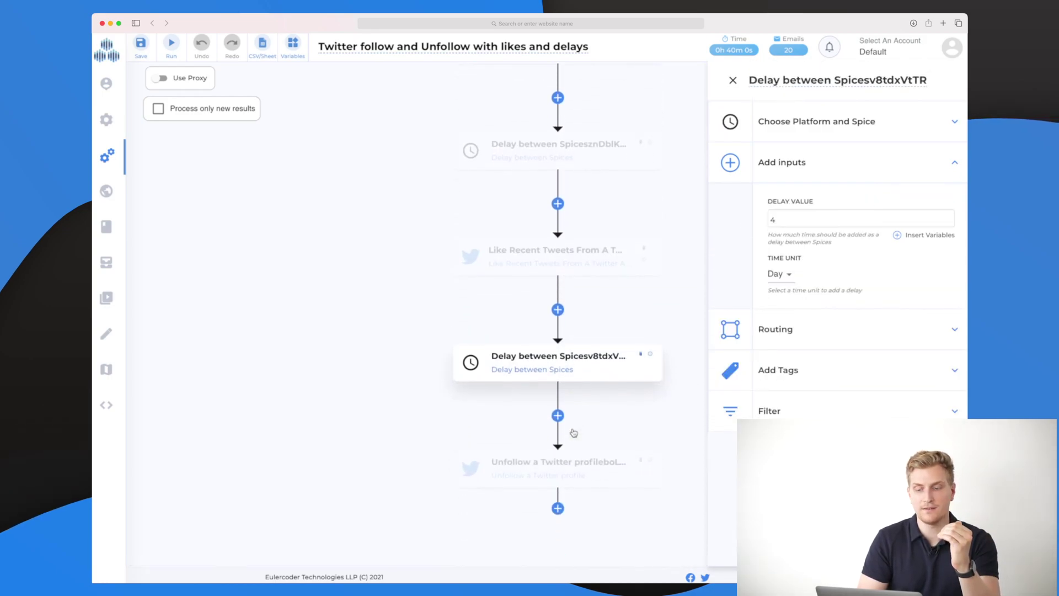
click(565, 468)
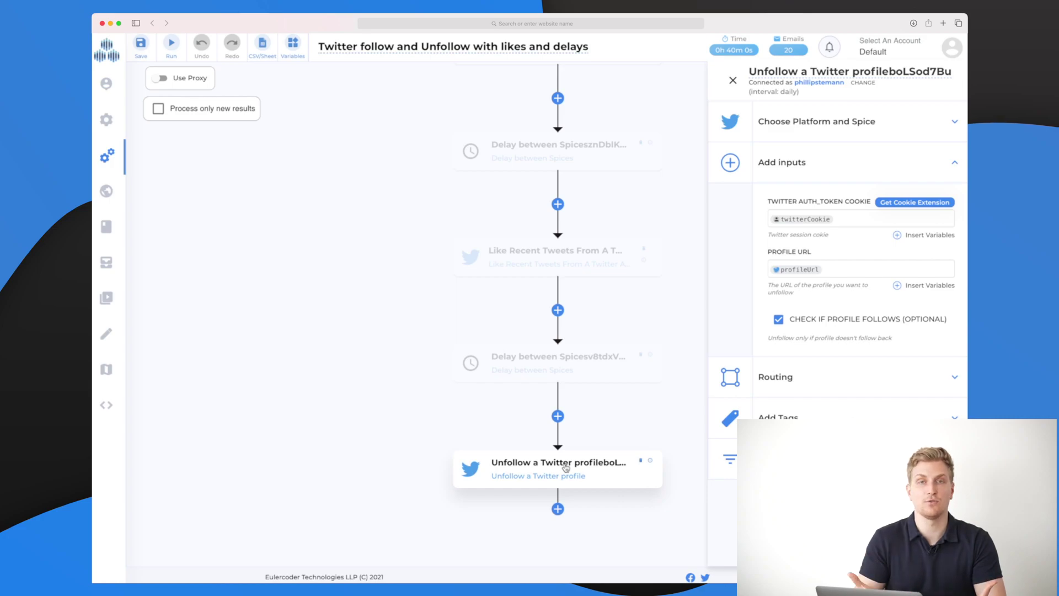
scroll(565, 468, up, 8)
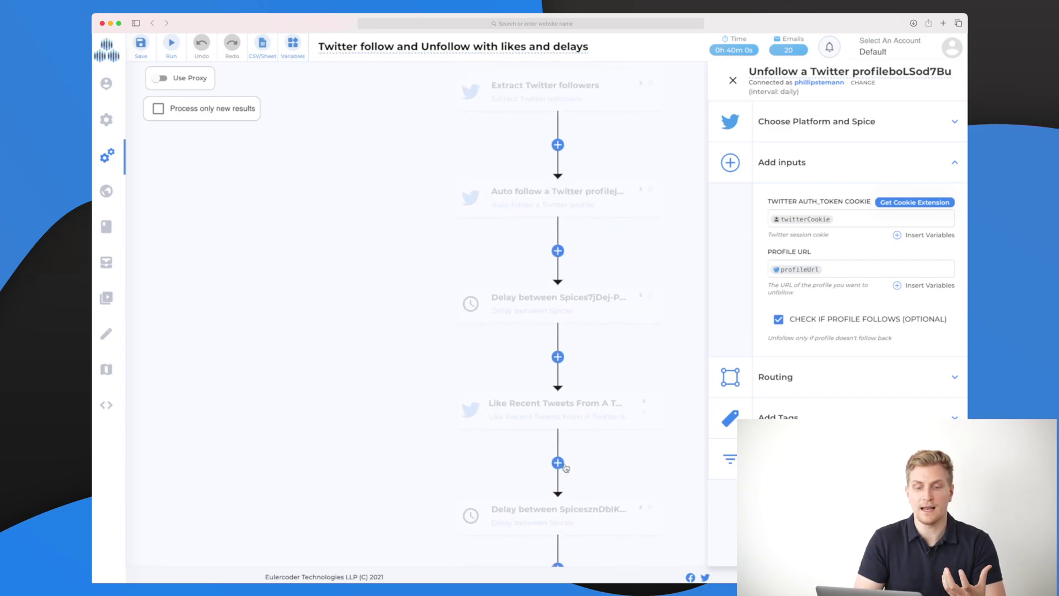
mouse_move(101, 154)
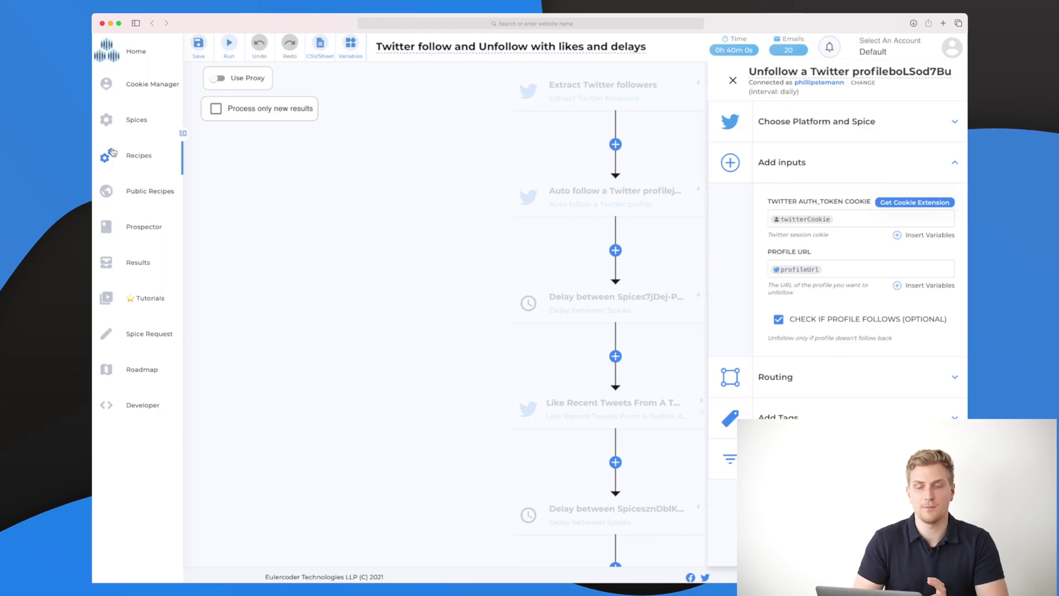
Start a new recipe whose first spice is Twitter's Advanced Search Extractor
click(112, 154)
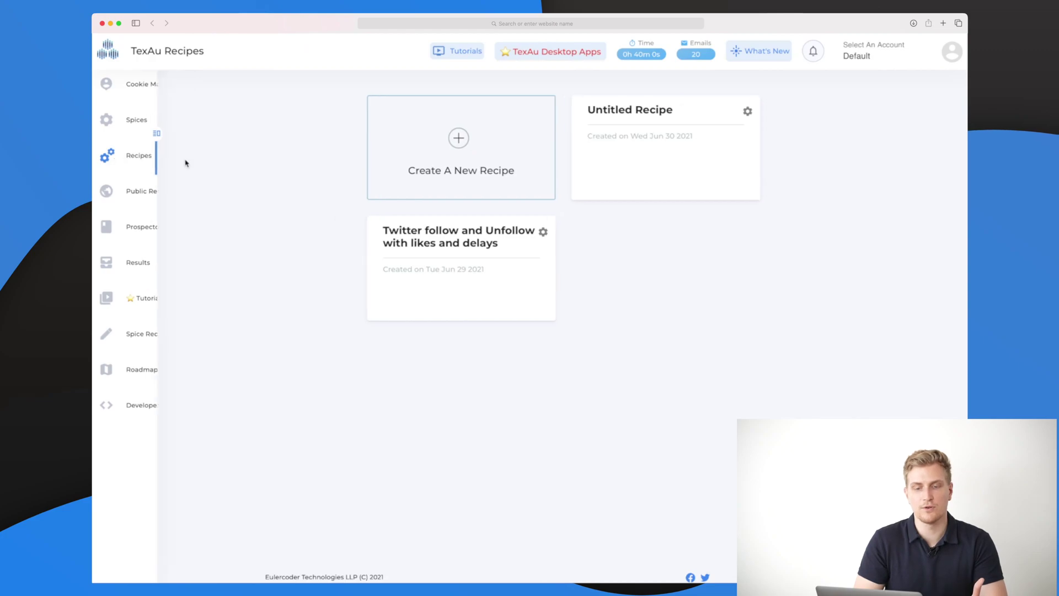
click(443, 141)
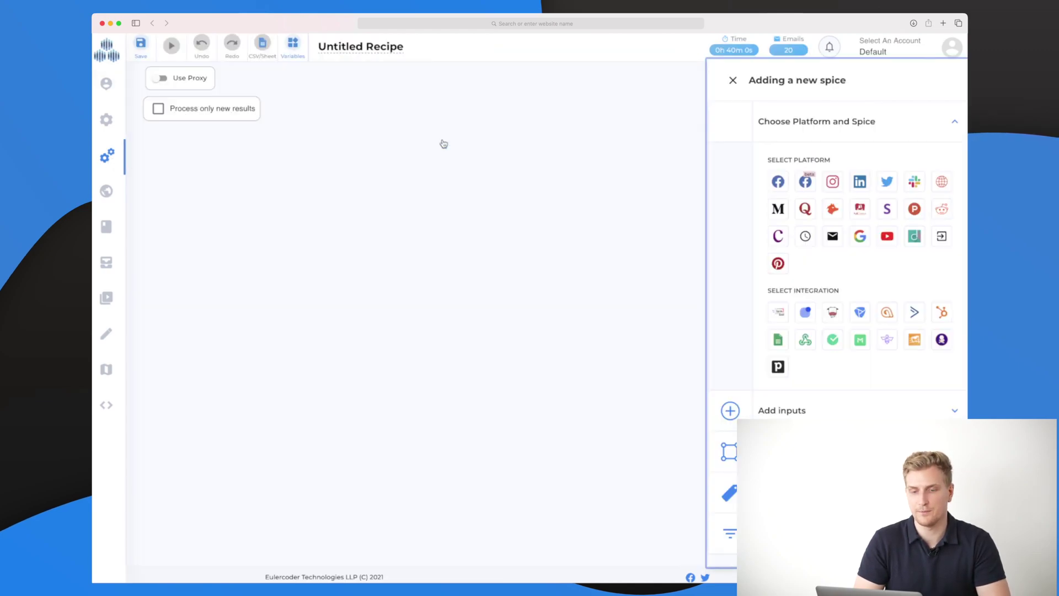
click(887, 181)
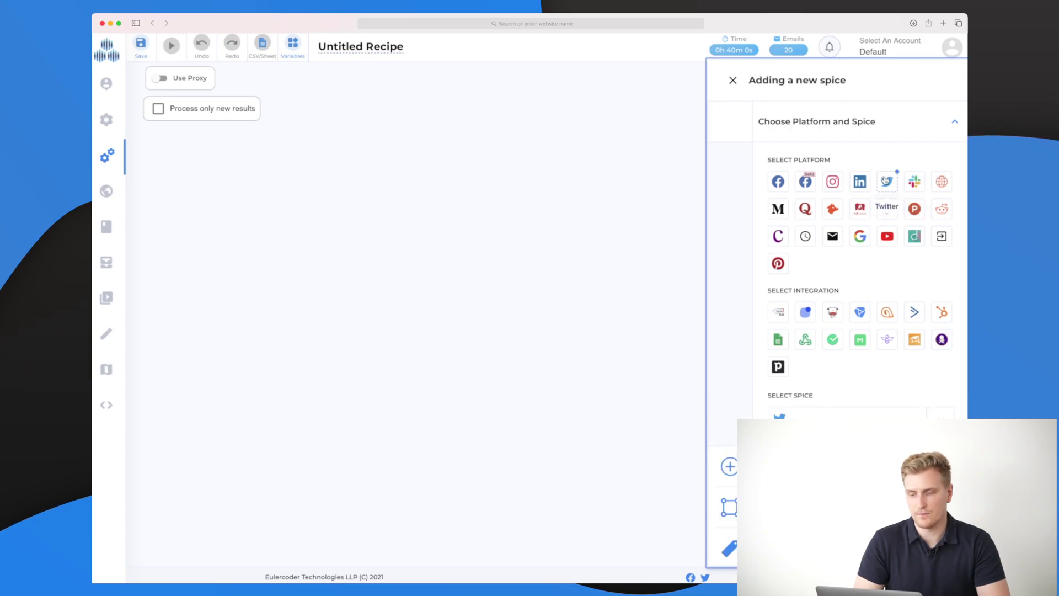
scroll(878, 221, down, 2)
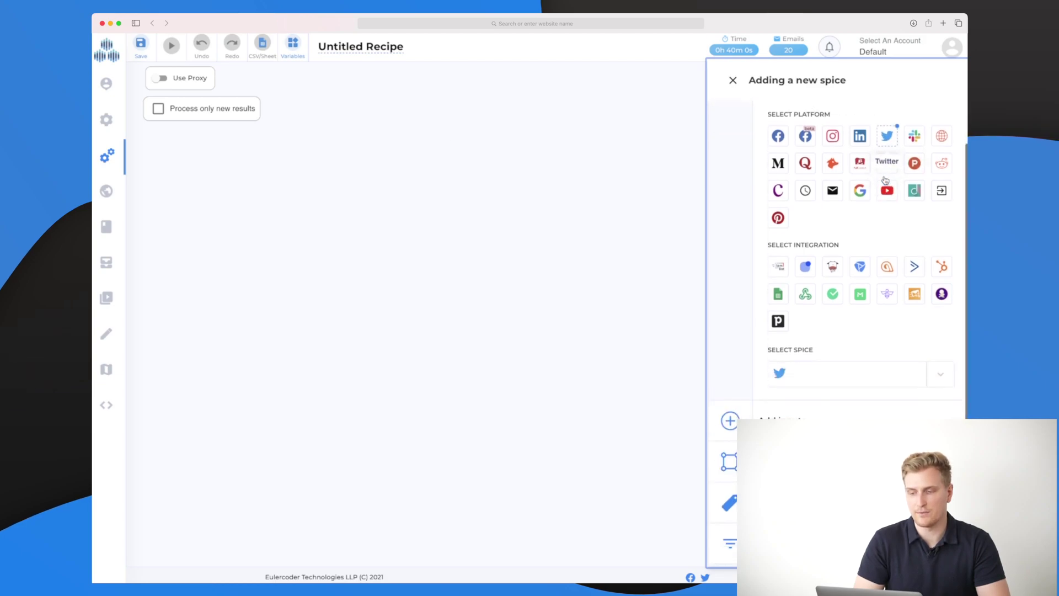
click(853, 380)
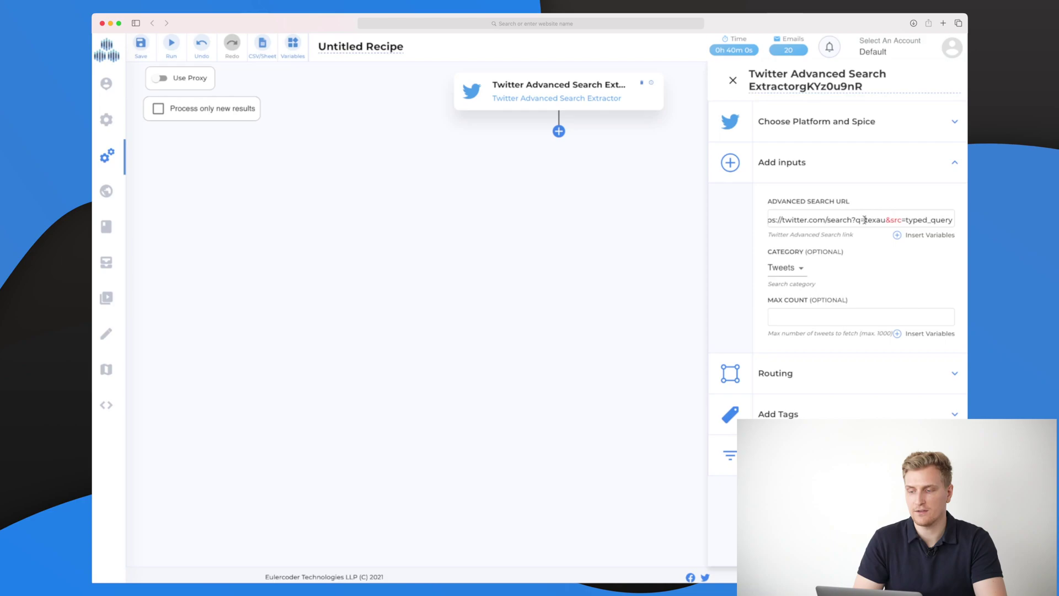
Search the extractor for texau tweets with Max Count 100, then add another spice
drag(865, 220, 885, 218)
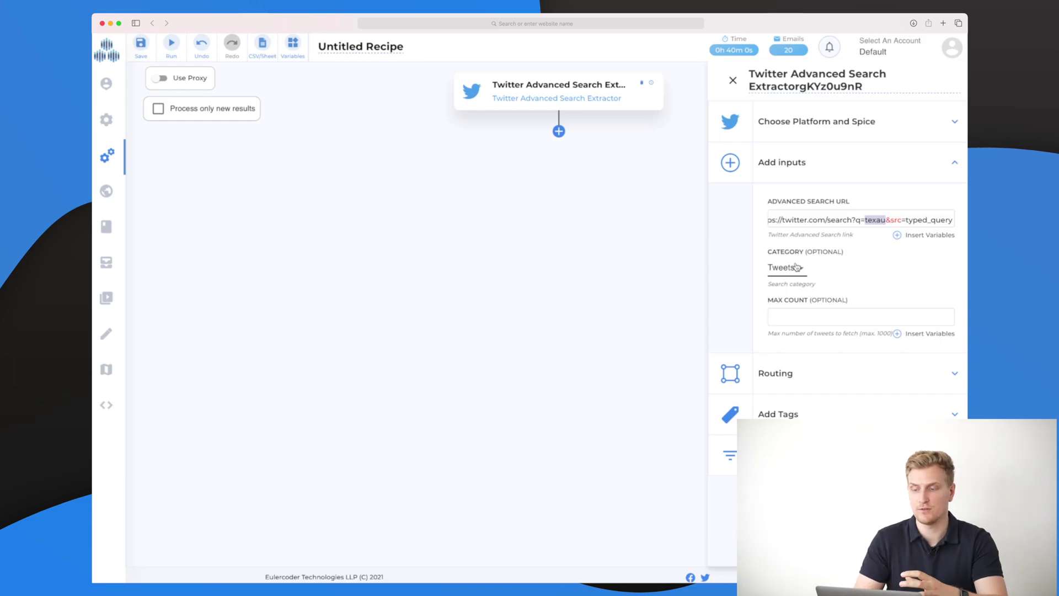
click(806, 316)
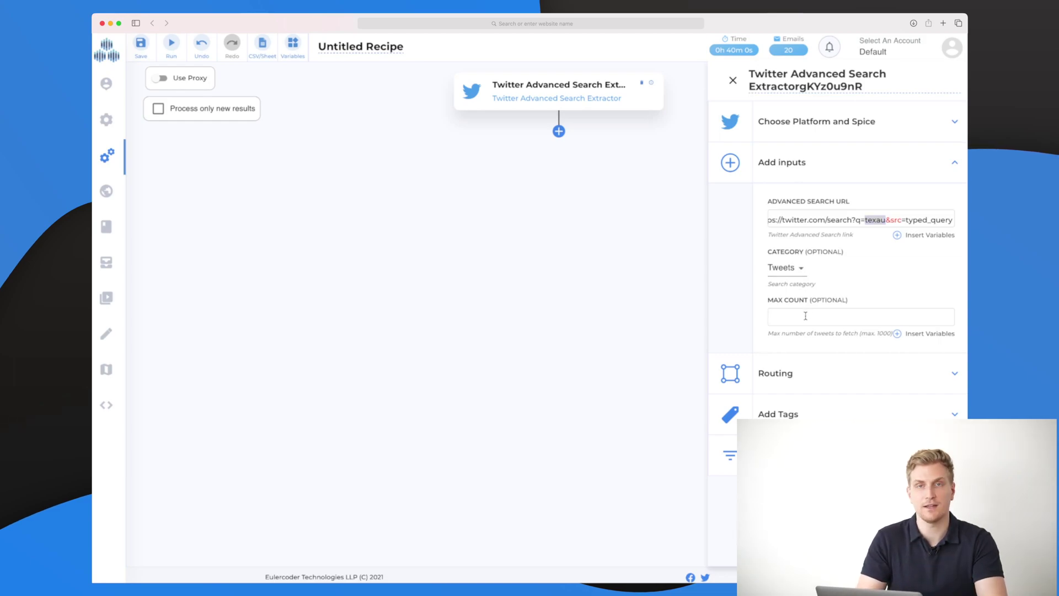
text(100)
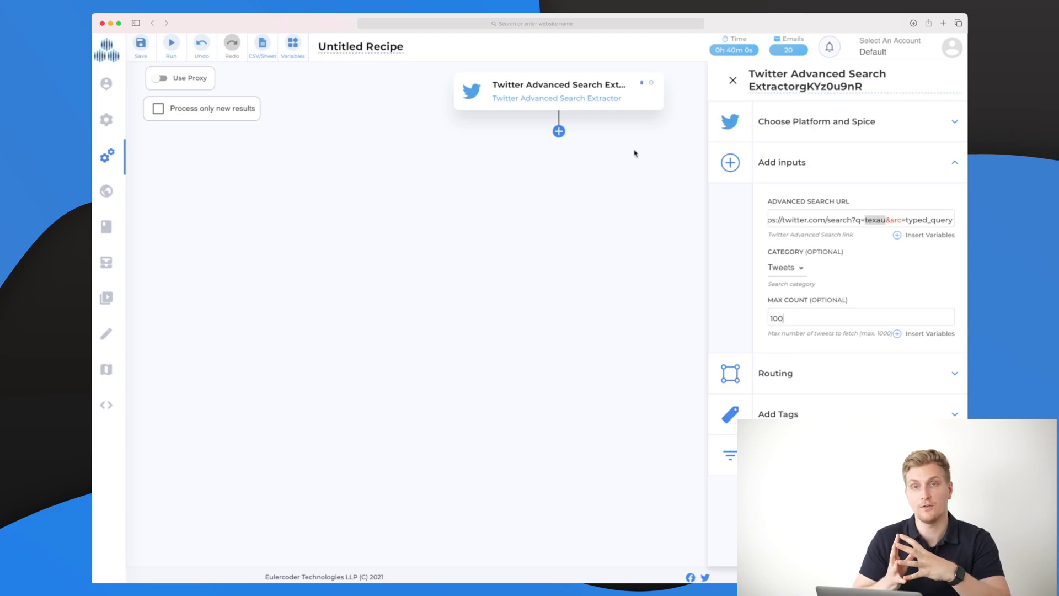
click(558, 132)
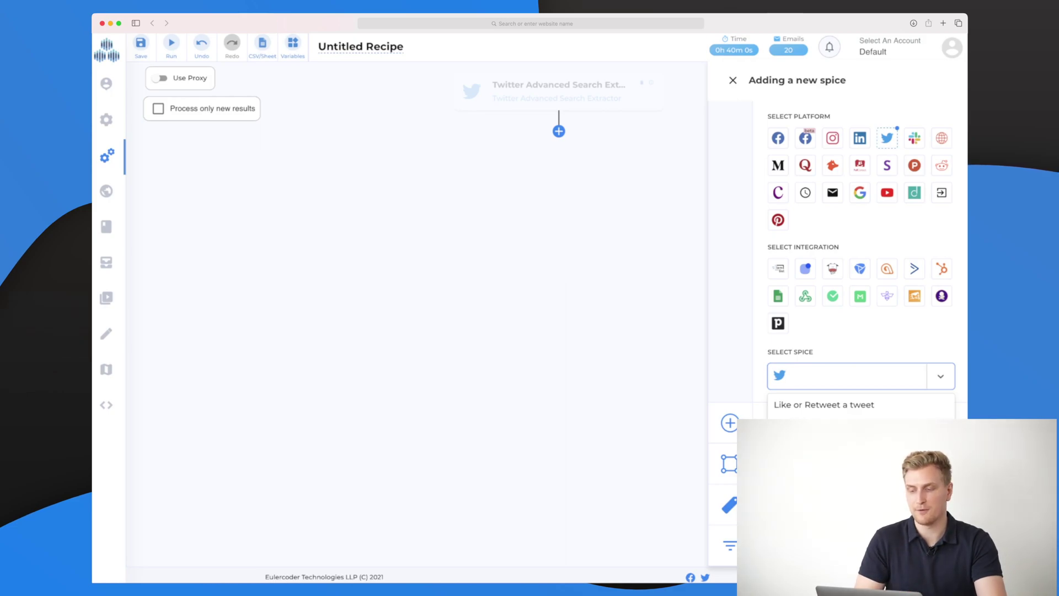
Add a Like or Retweet a tweet step (action Like) after the extractor and fill its Tweet URL
click(851, 408)
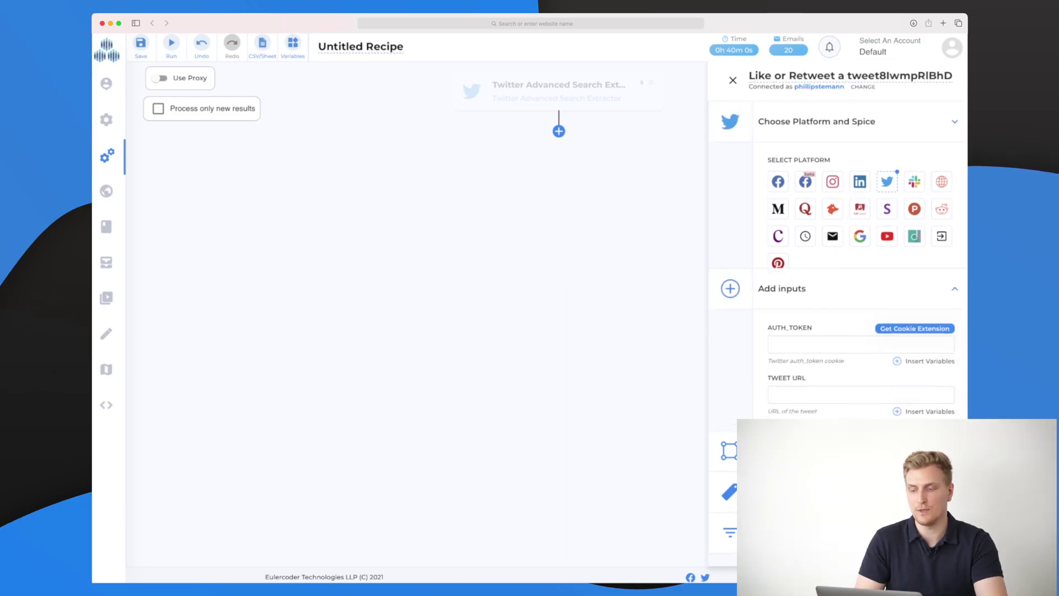
click(857, 219)
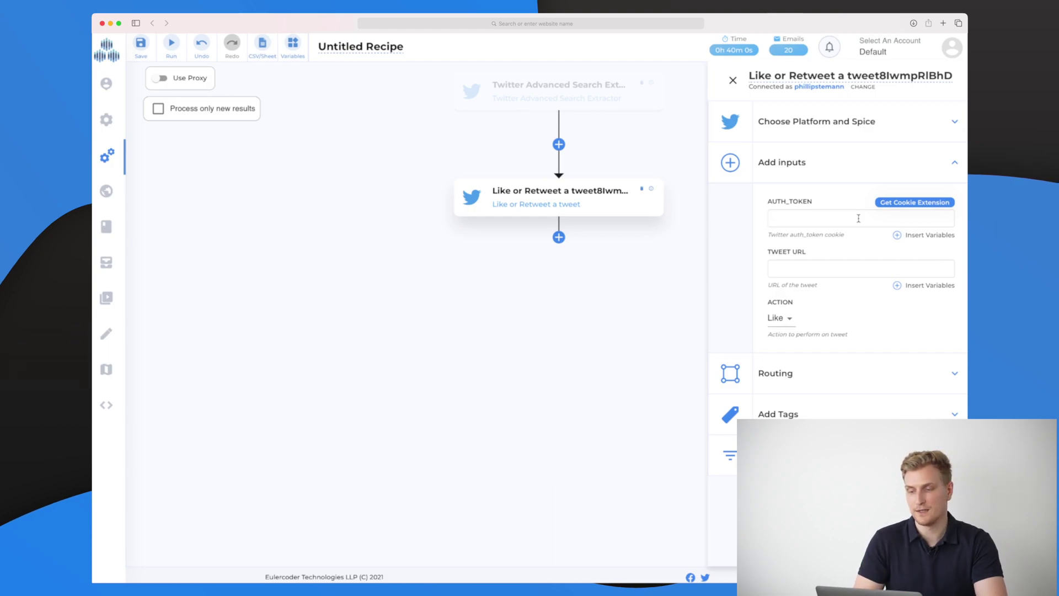
click(816, 268)
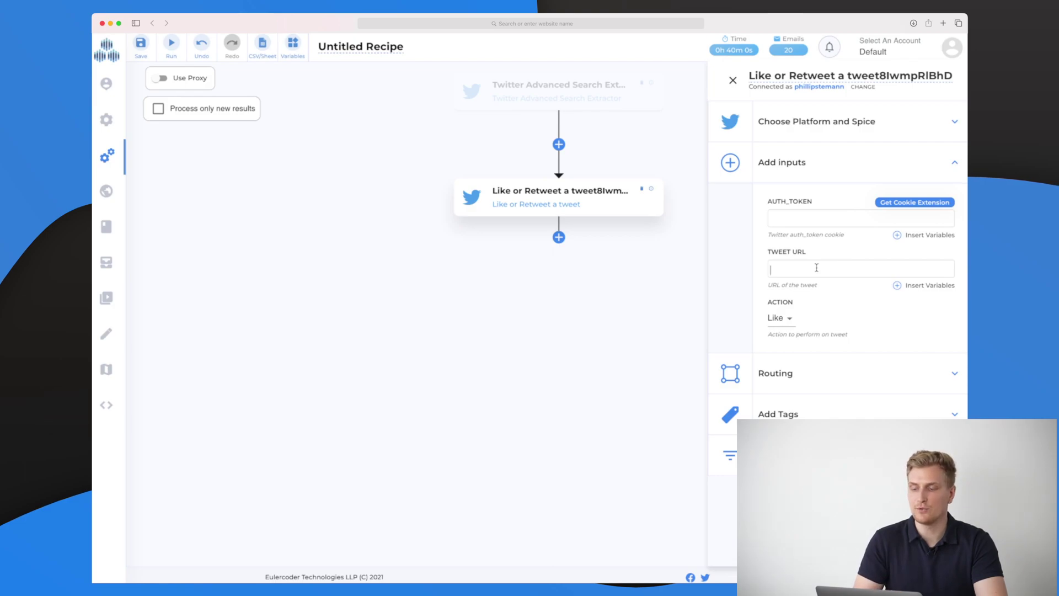
click(562, 95)
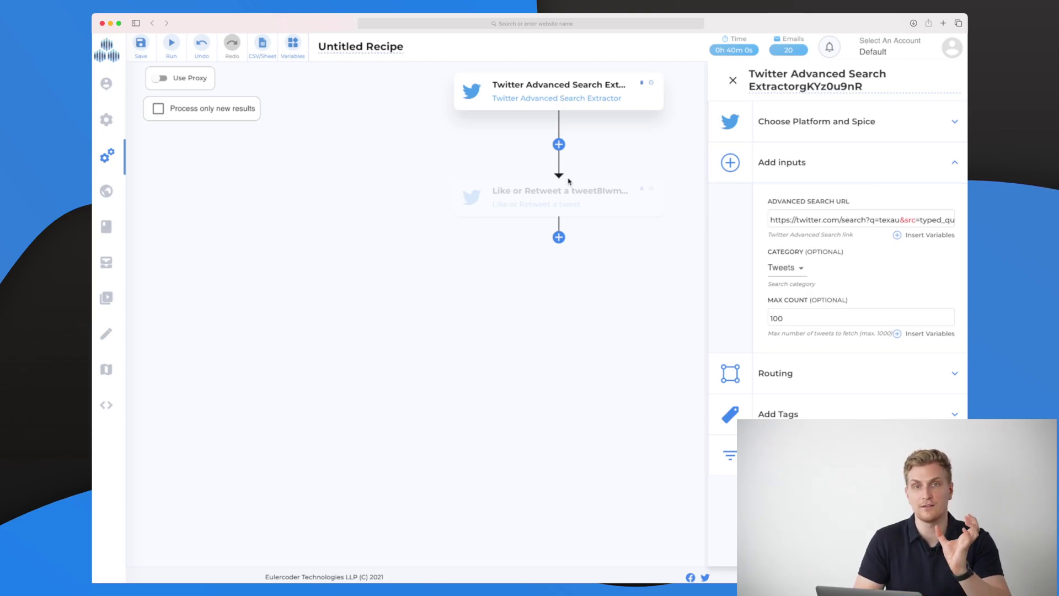
click(568, 196)
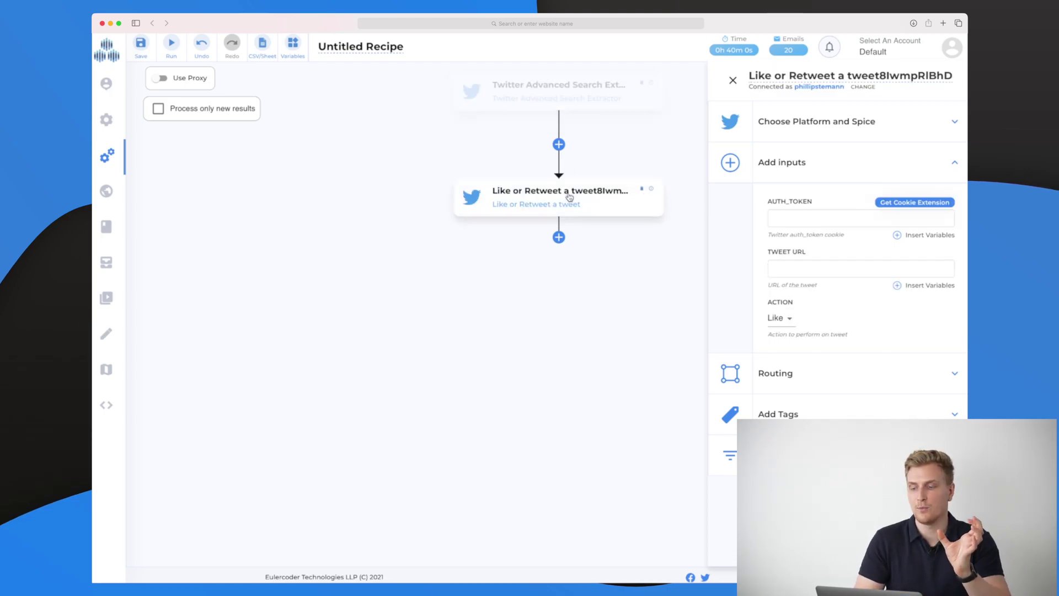
click(820, 271)
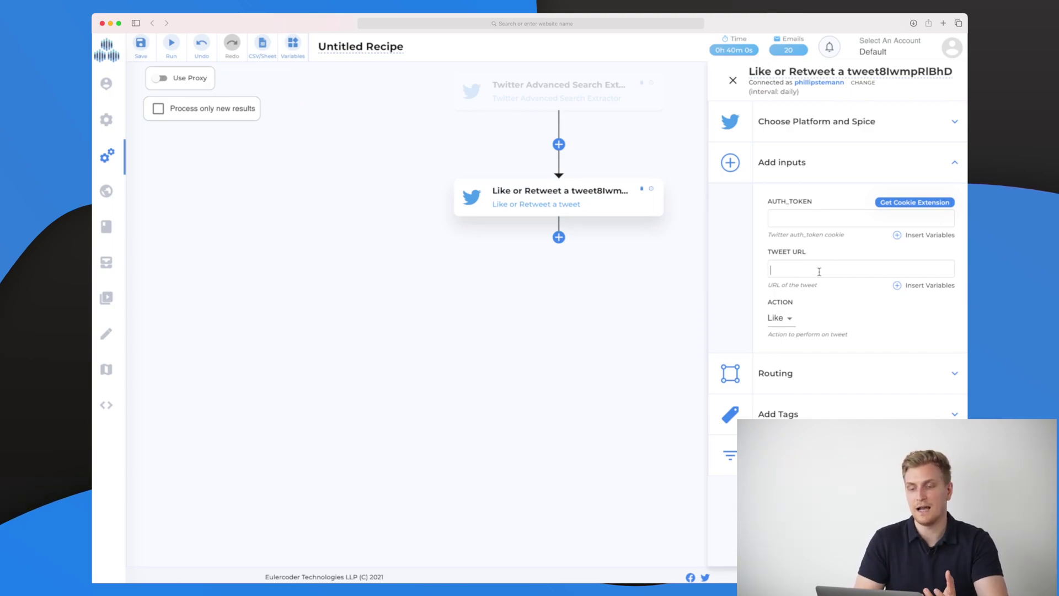
click(559, 237)
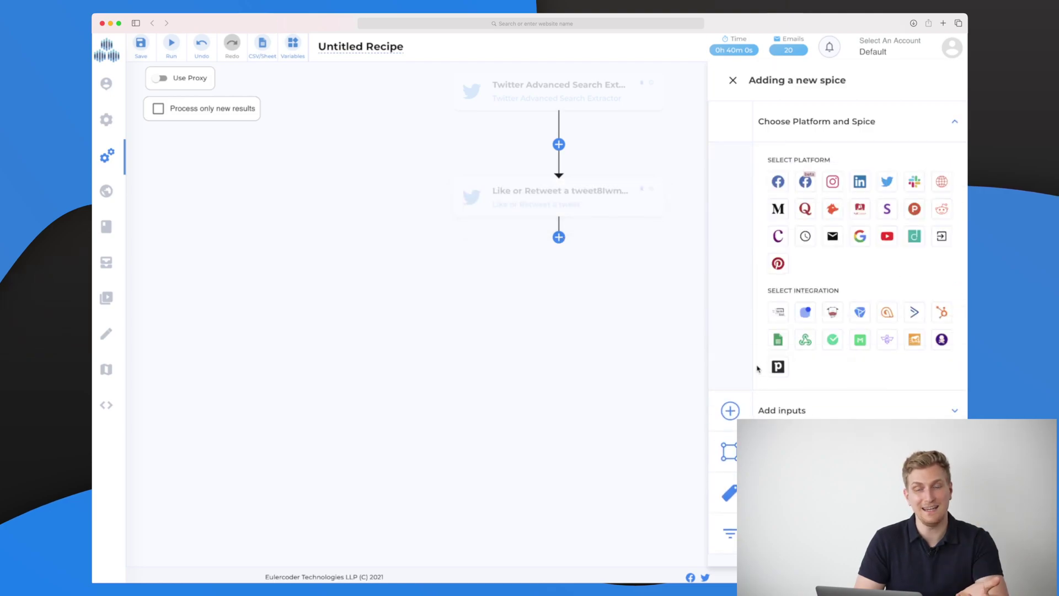
Add a Delay between Spices step with value 2, followed by a Reply to a Tweet using Spintax step
click(806, 236)
click(803, 219)
text(2)
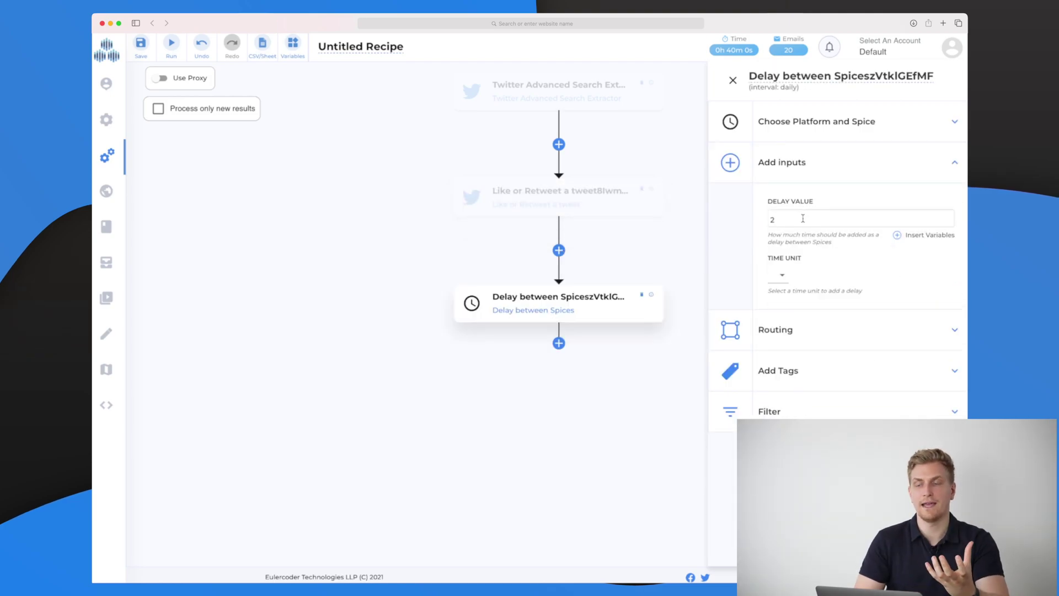
click(753, 221)
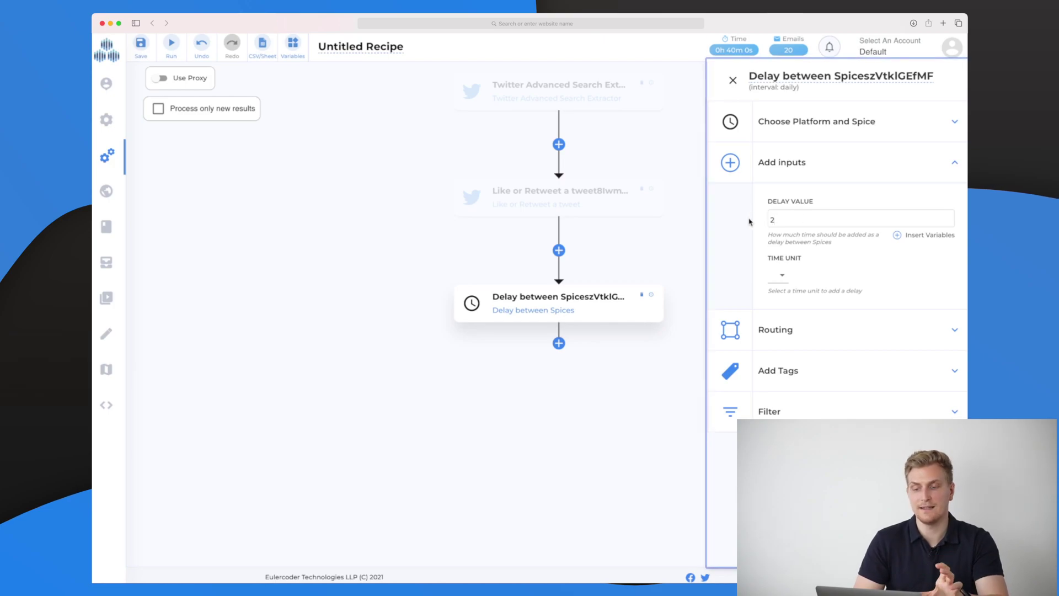
click(559, 345)
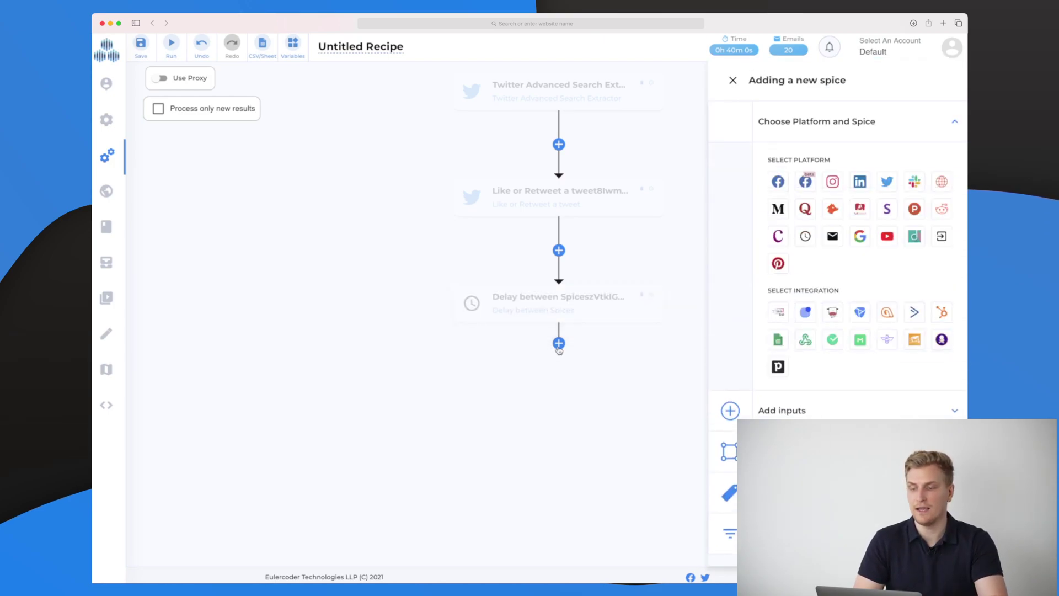
click(889, 187)
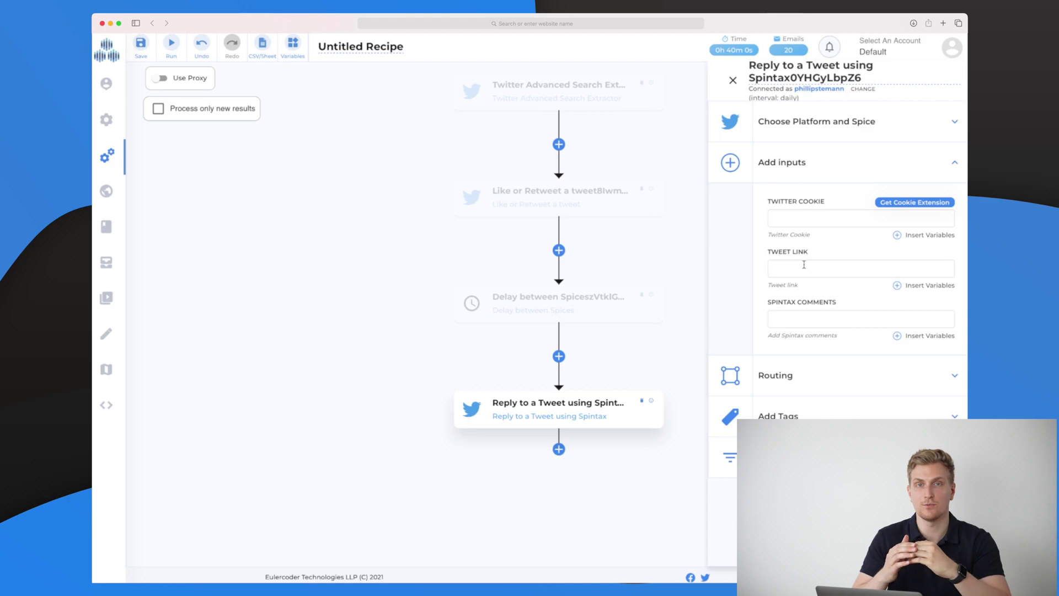
Begin filling in the reply step's Spintax Comments field
click(820, 323)
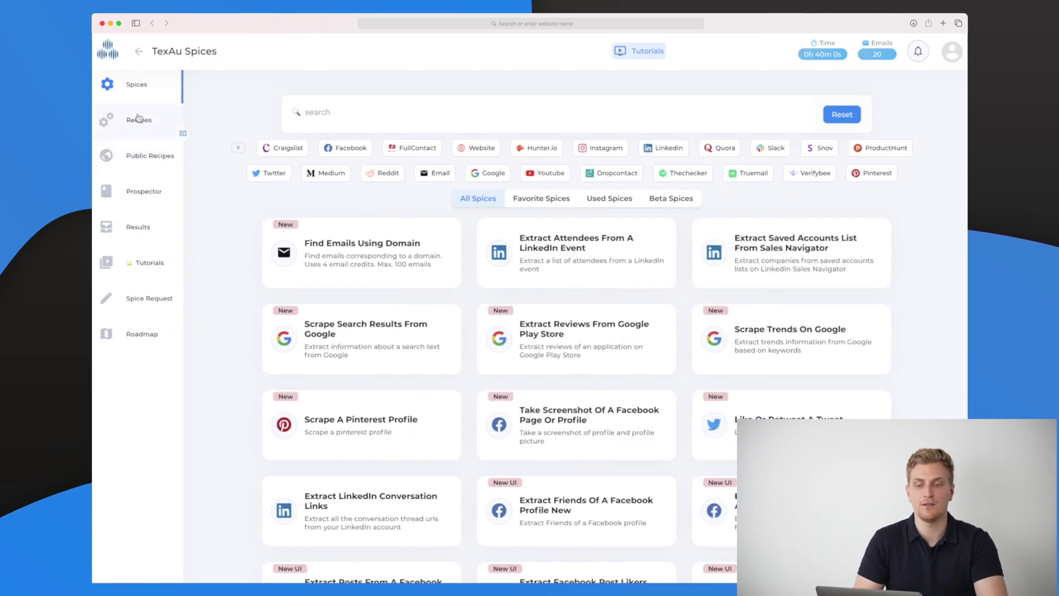
Go from the saved recipes list to the Public Recipes page of pre-made recipes
click(138, 118)
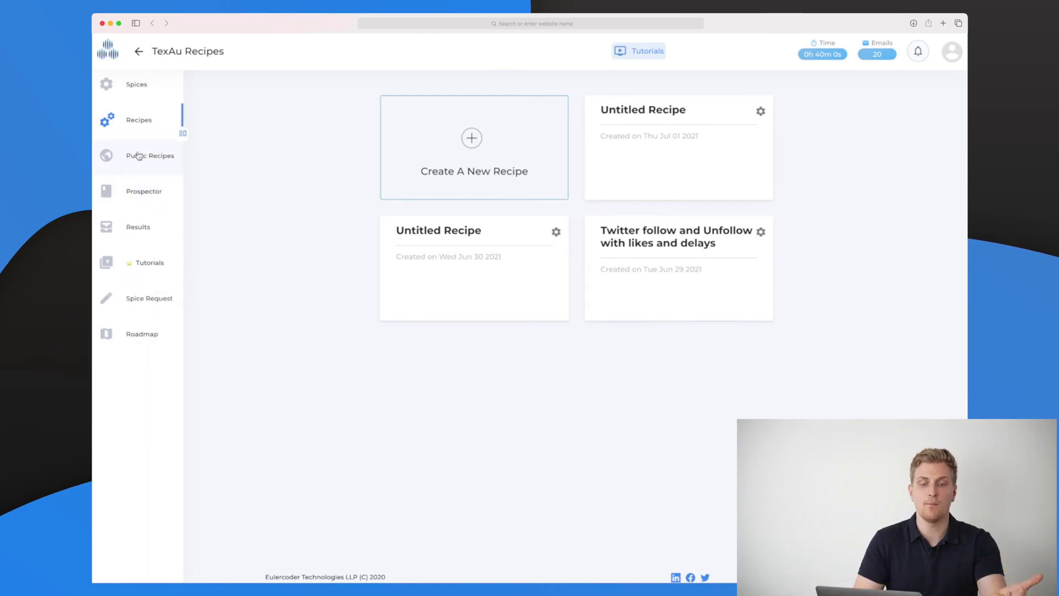
click(139, 156)
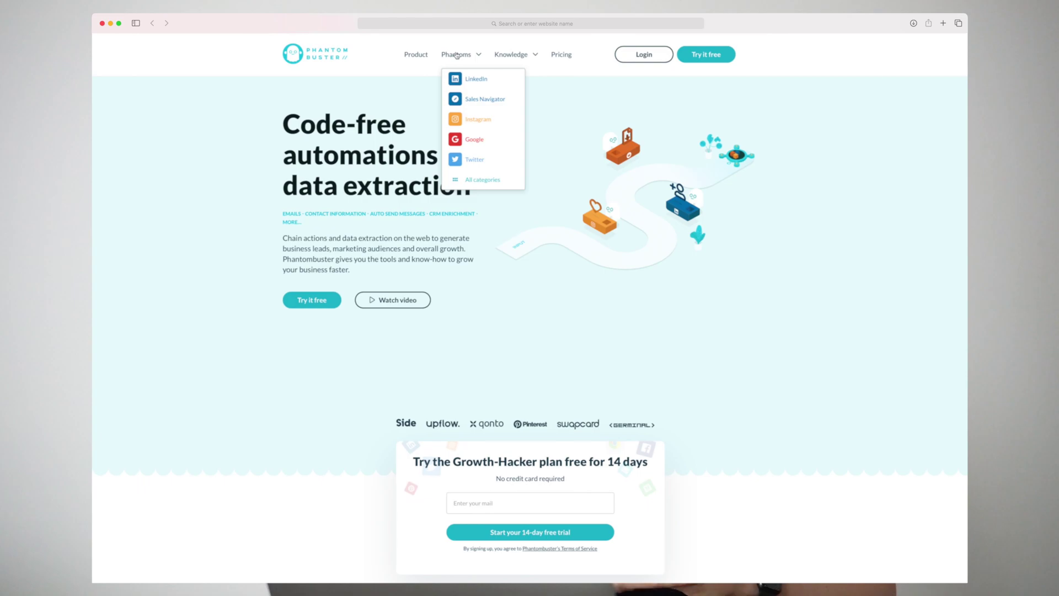
Browse PhantomBuster's Phantom store across all categories, down to the Sales Navigator phantoms
click(474, 181)
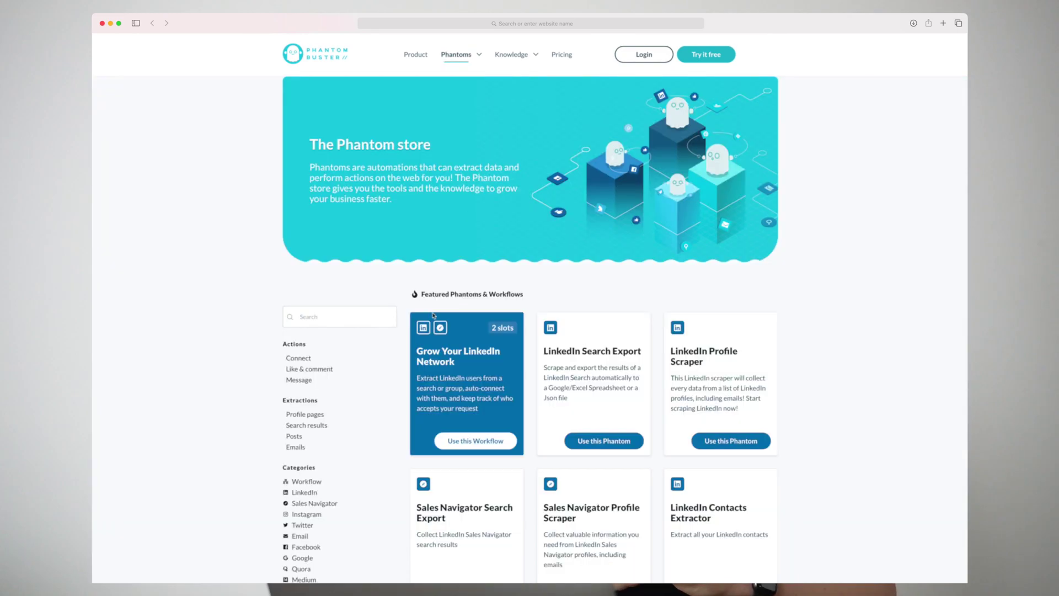
scroll(423, 350, down, 5)
scroll(423, 351, down, 20)
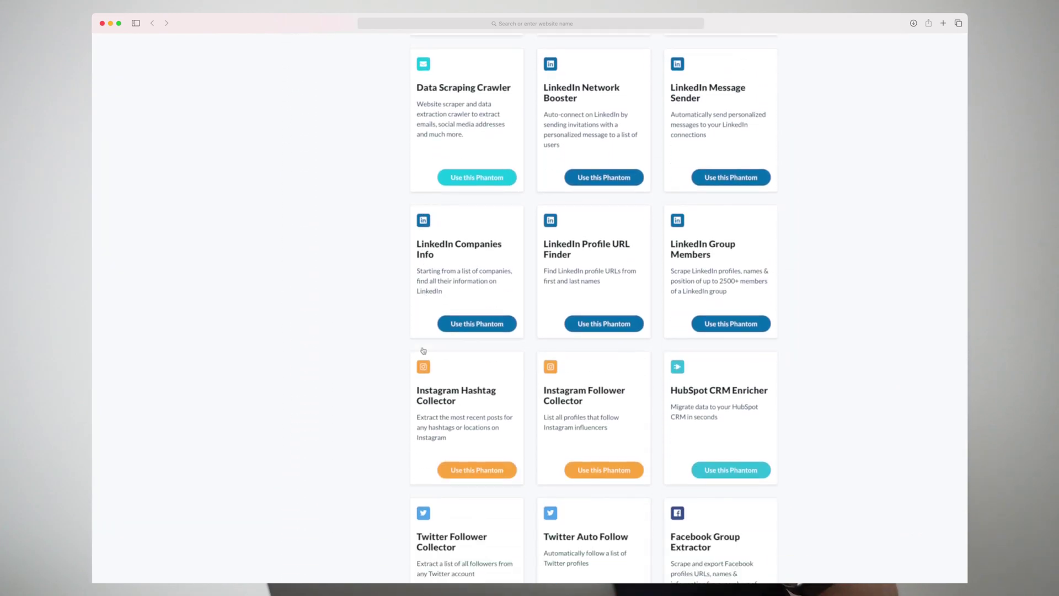
scroll(423, 351, down, 20)
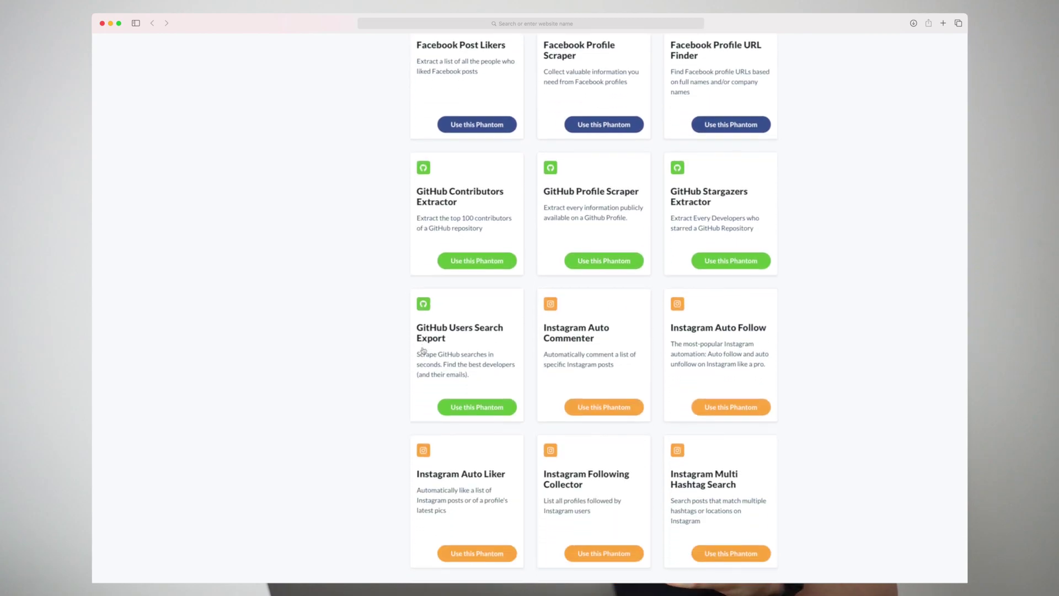
scroll(423, 351, down, 20)
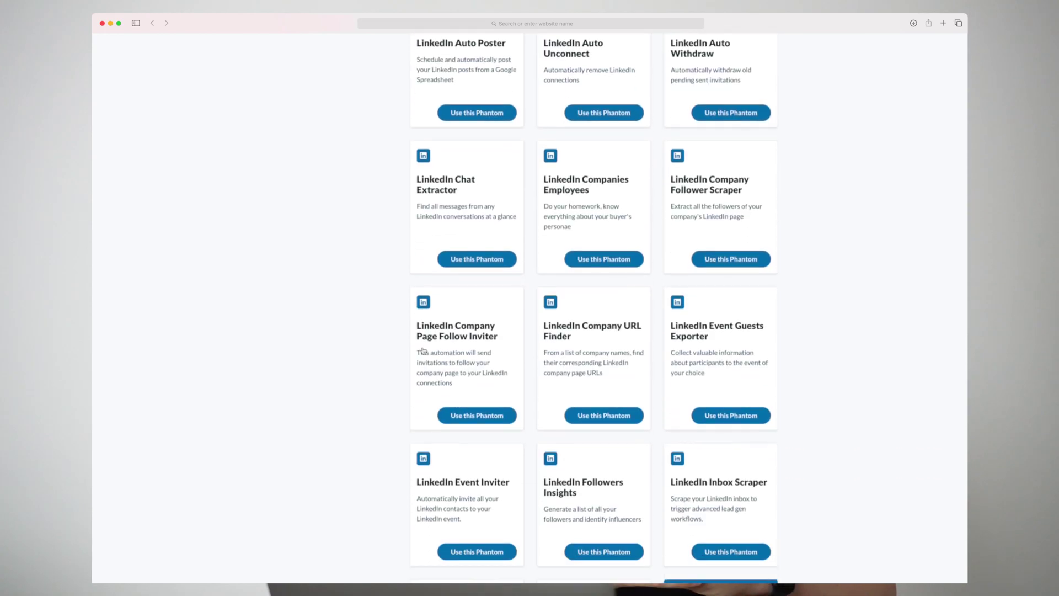
scroll(424, 350, down, 10)
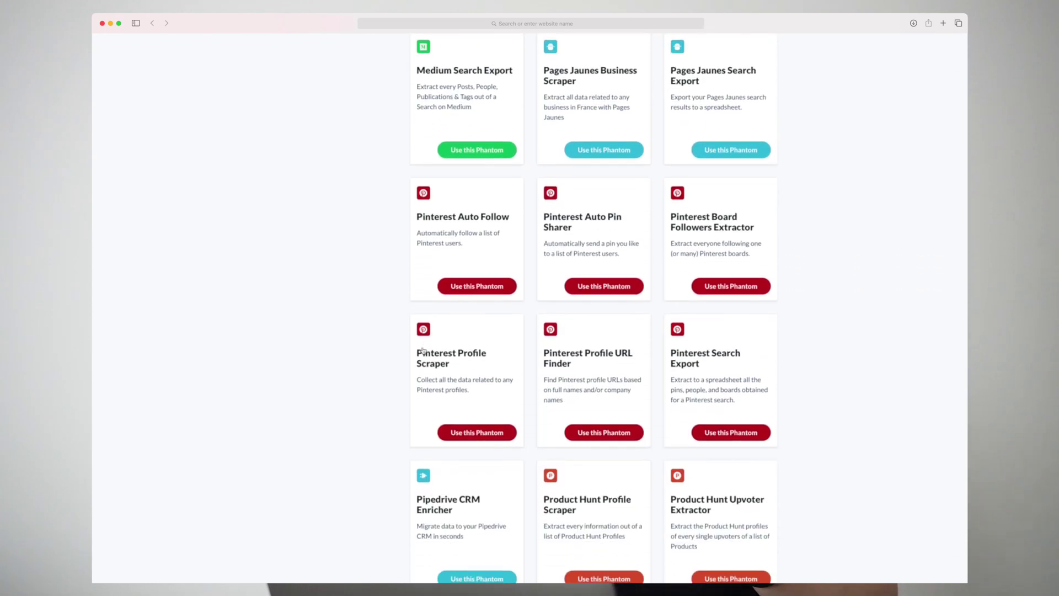
scroll(423, 350, down, 12)
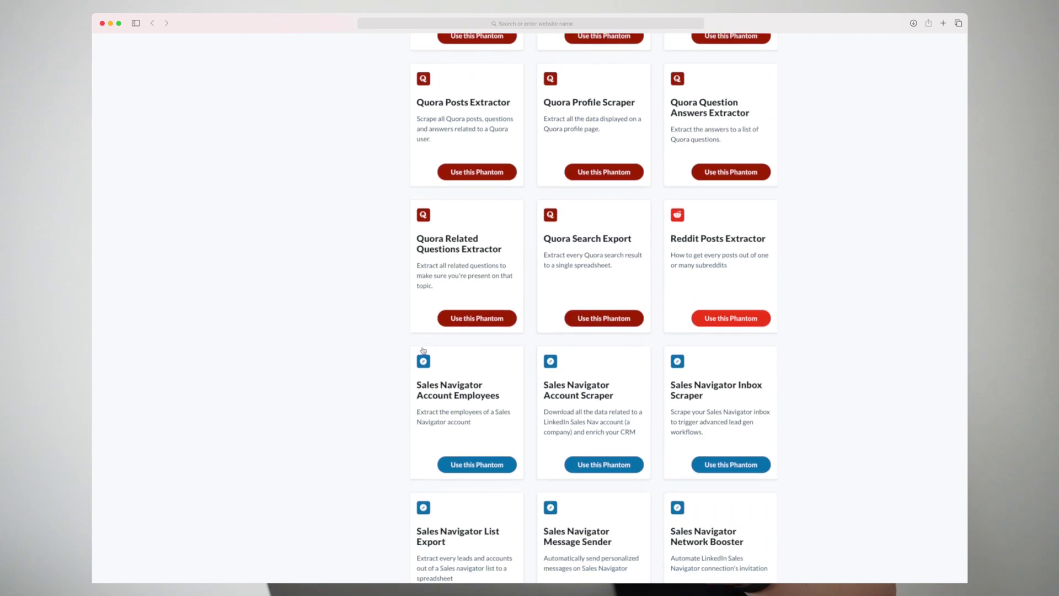
scroll(423, 350, down, 1)
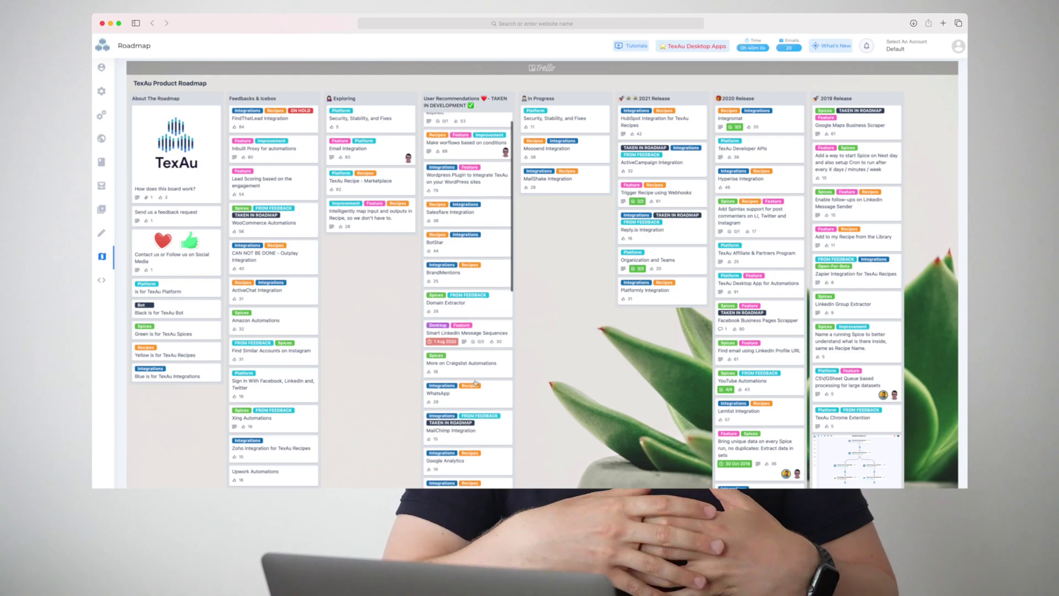
Scroll the roadmap's User Recommendations column to the Google Forms, Airtable and ClickFunnels cards
scroll(476, 383, down, 5)
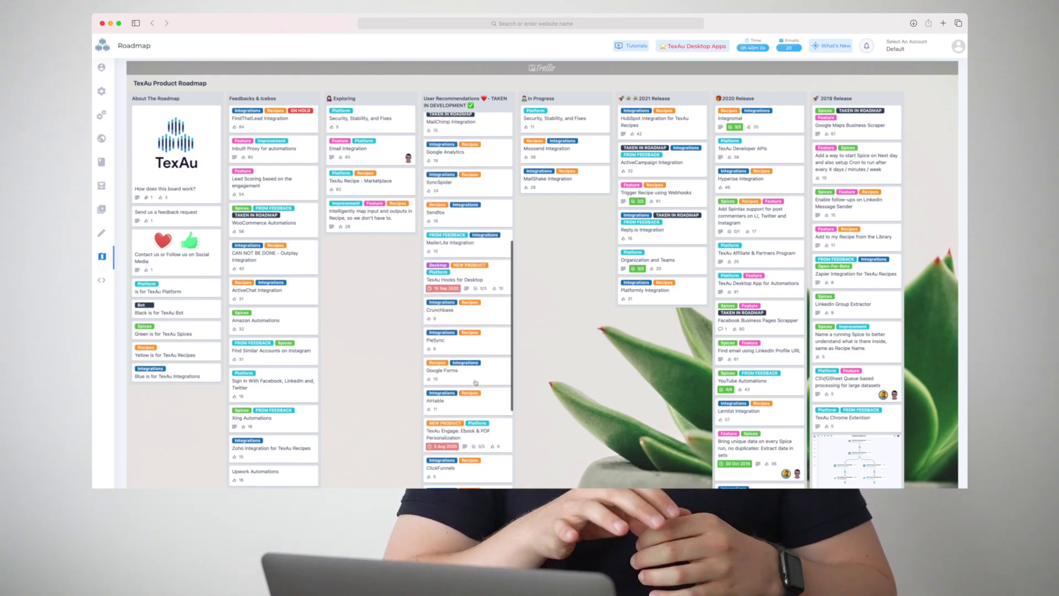
scroll(476, 382, down, 4)
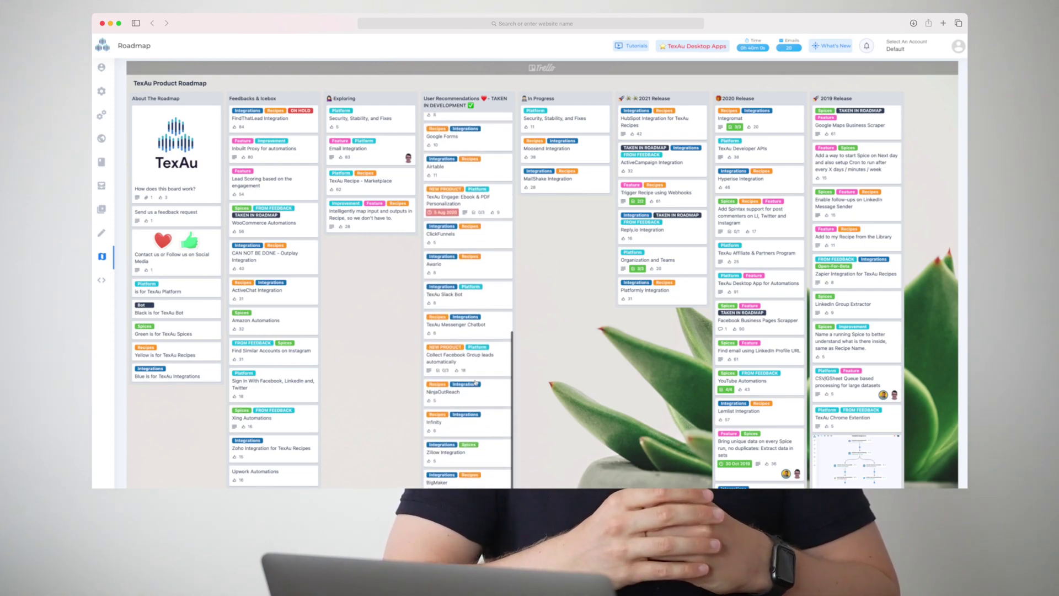
scroll(476, 383, down, 4)
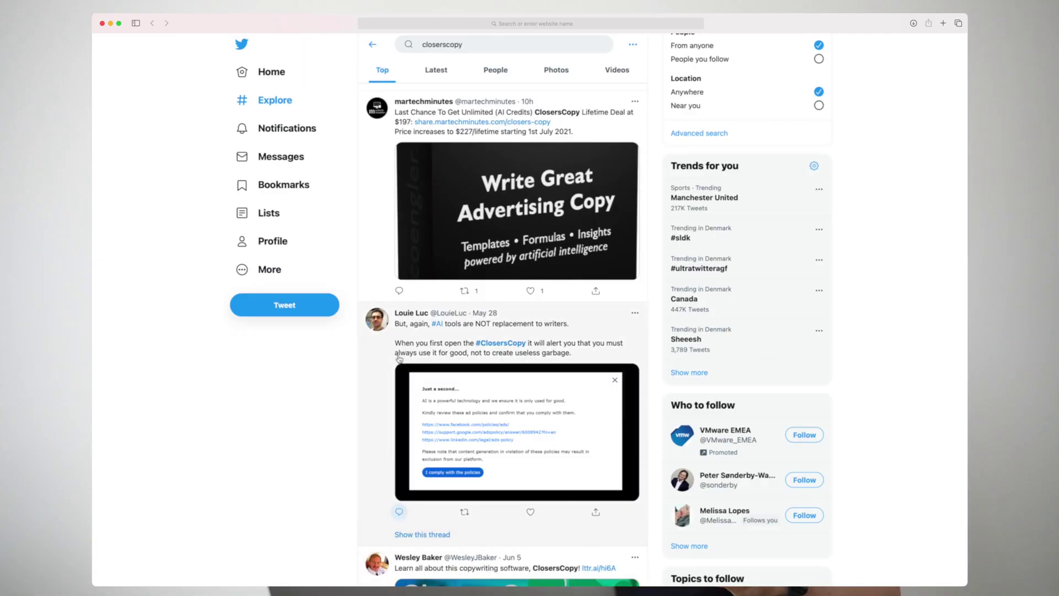
Open the AI-tools tweet's full thread and start writing a reply
click(386, 535)
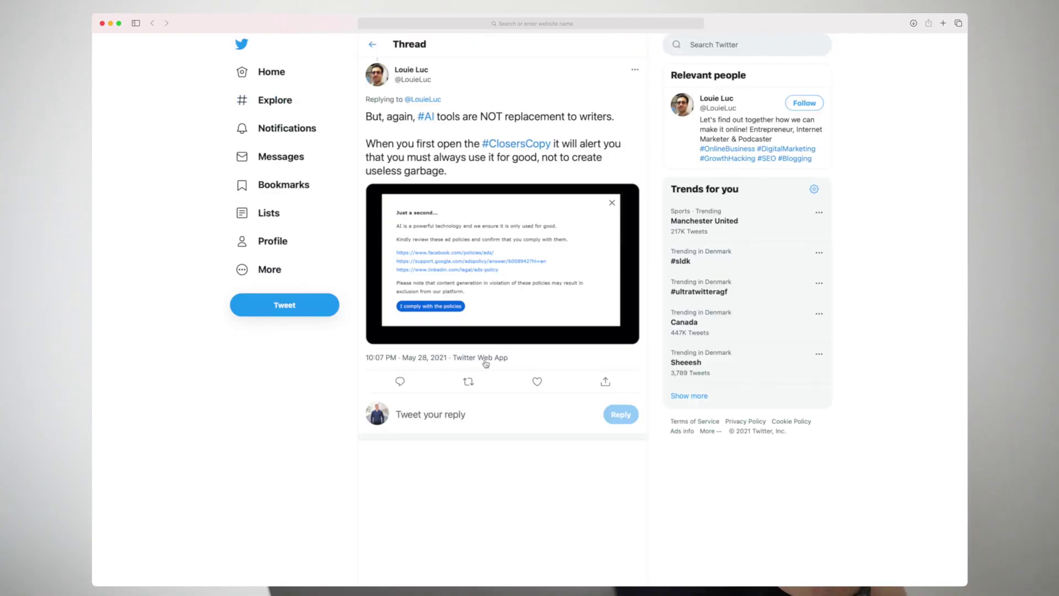
click(433, 415)
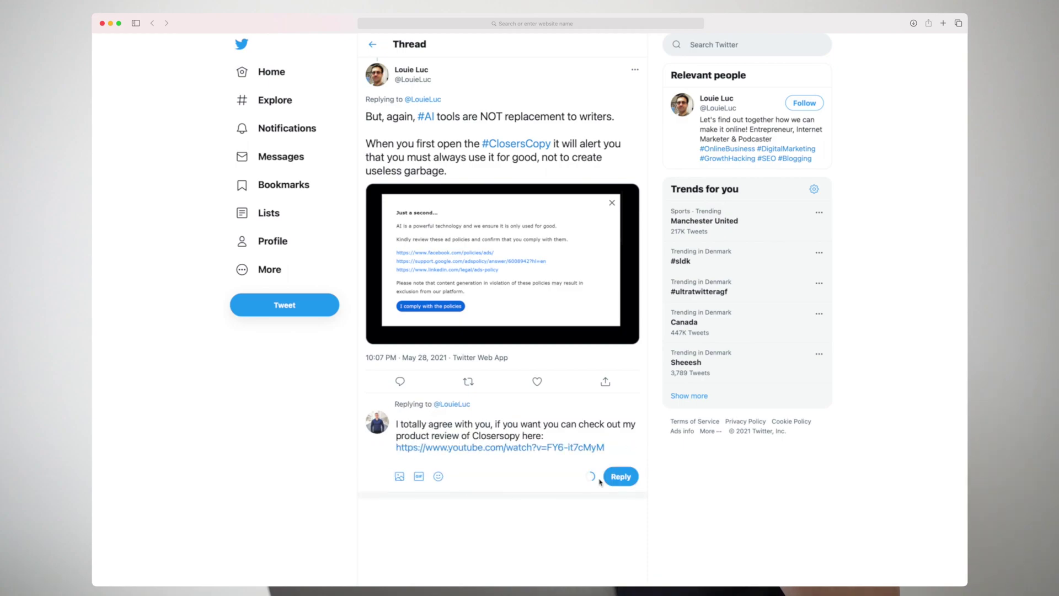